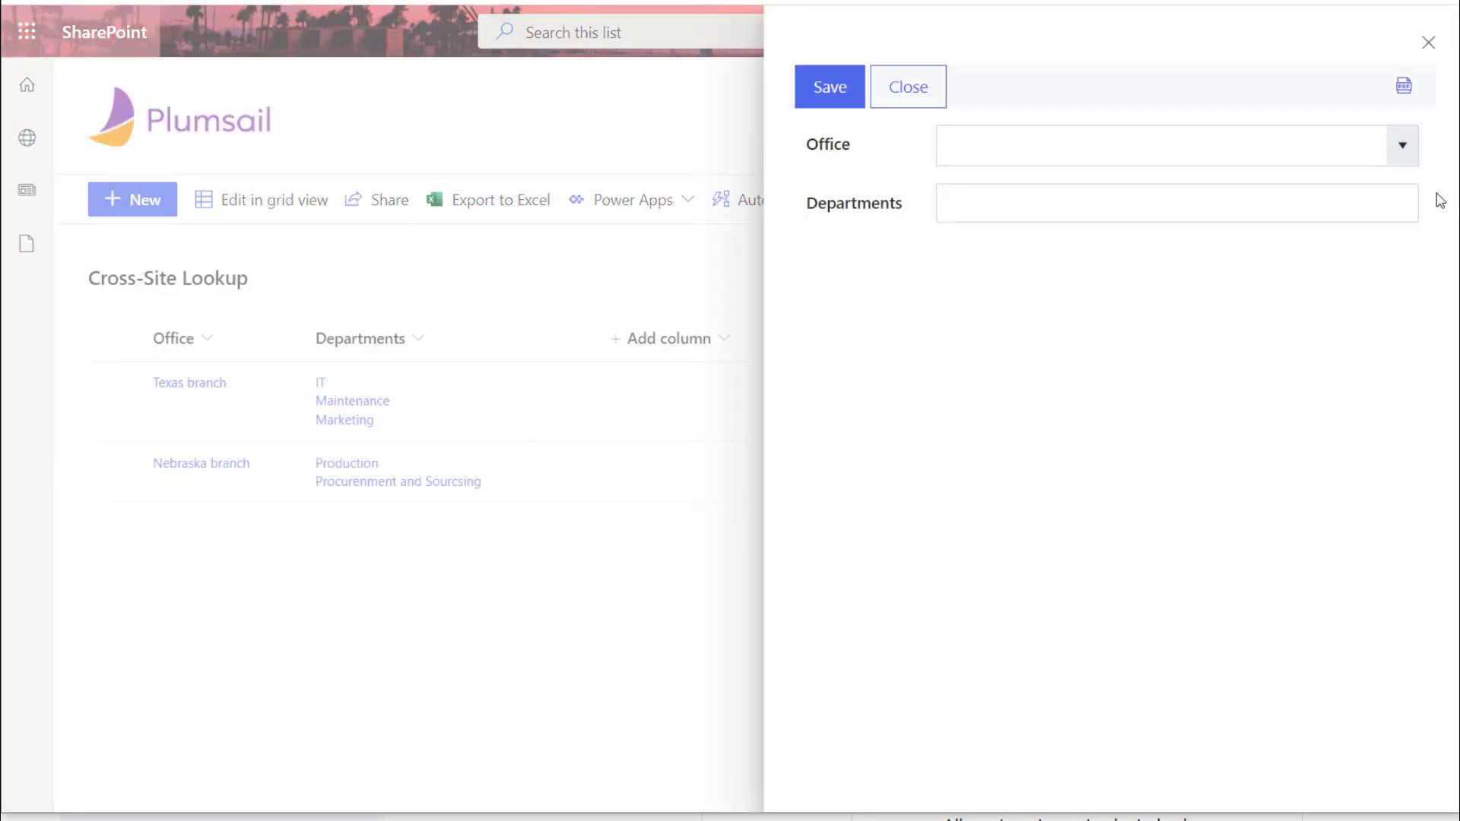
Filter the Office lookup with 'test', which matches no branch and offers 'Add new item'.
{"action": "left_click", "coordinate": [1404, 146]}
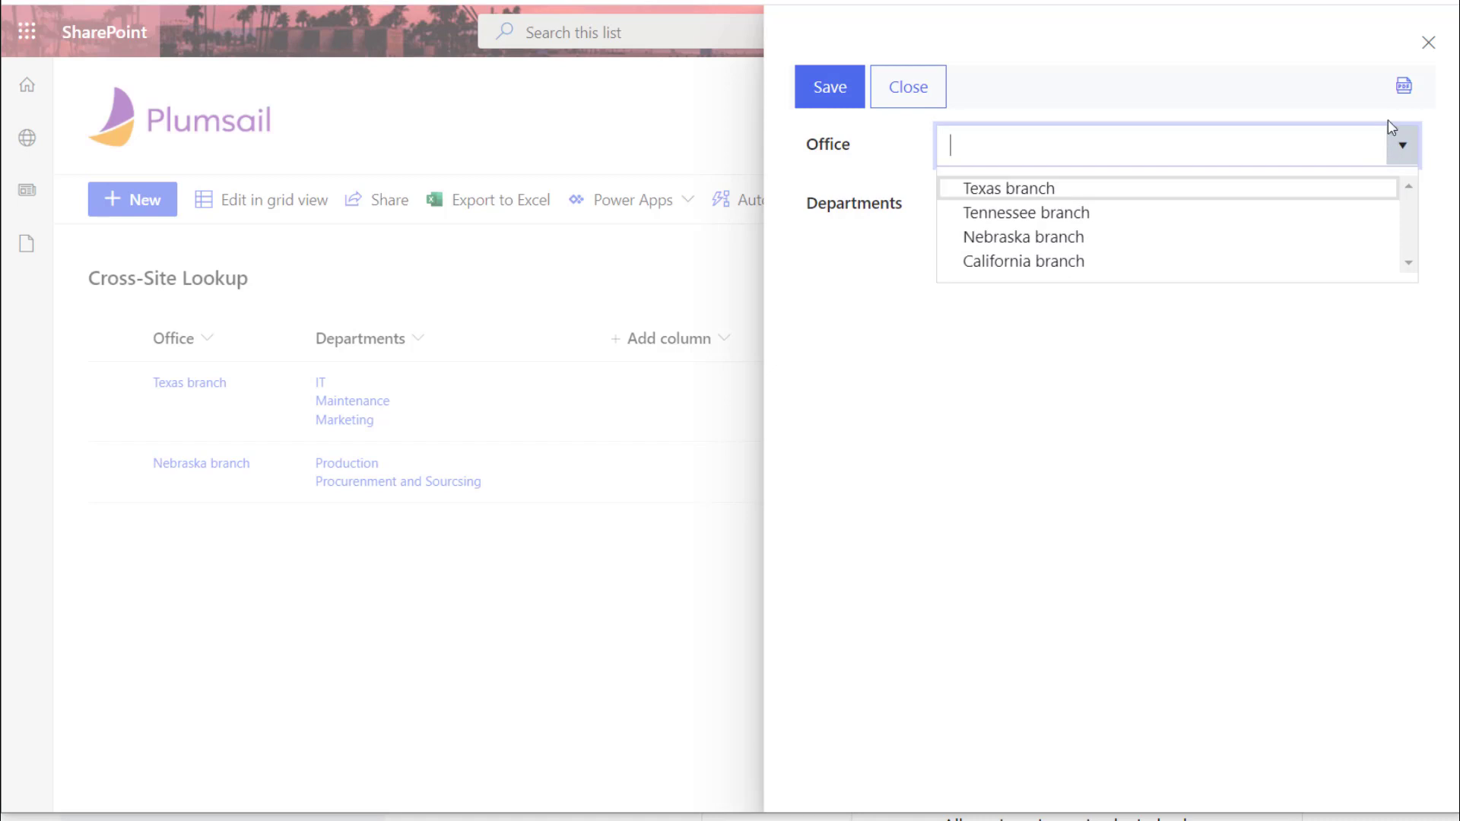
{"action": "type", "text": "te"}
{"action": "type", "text": "st"}
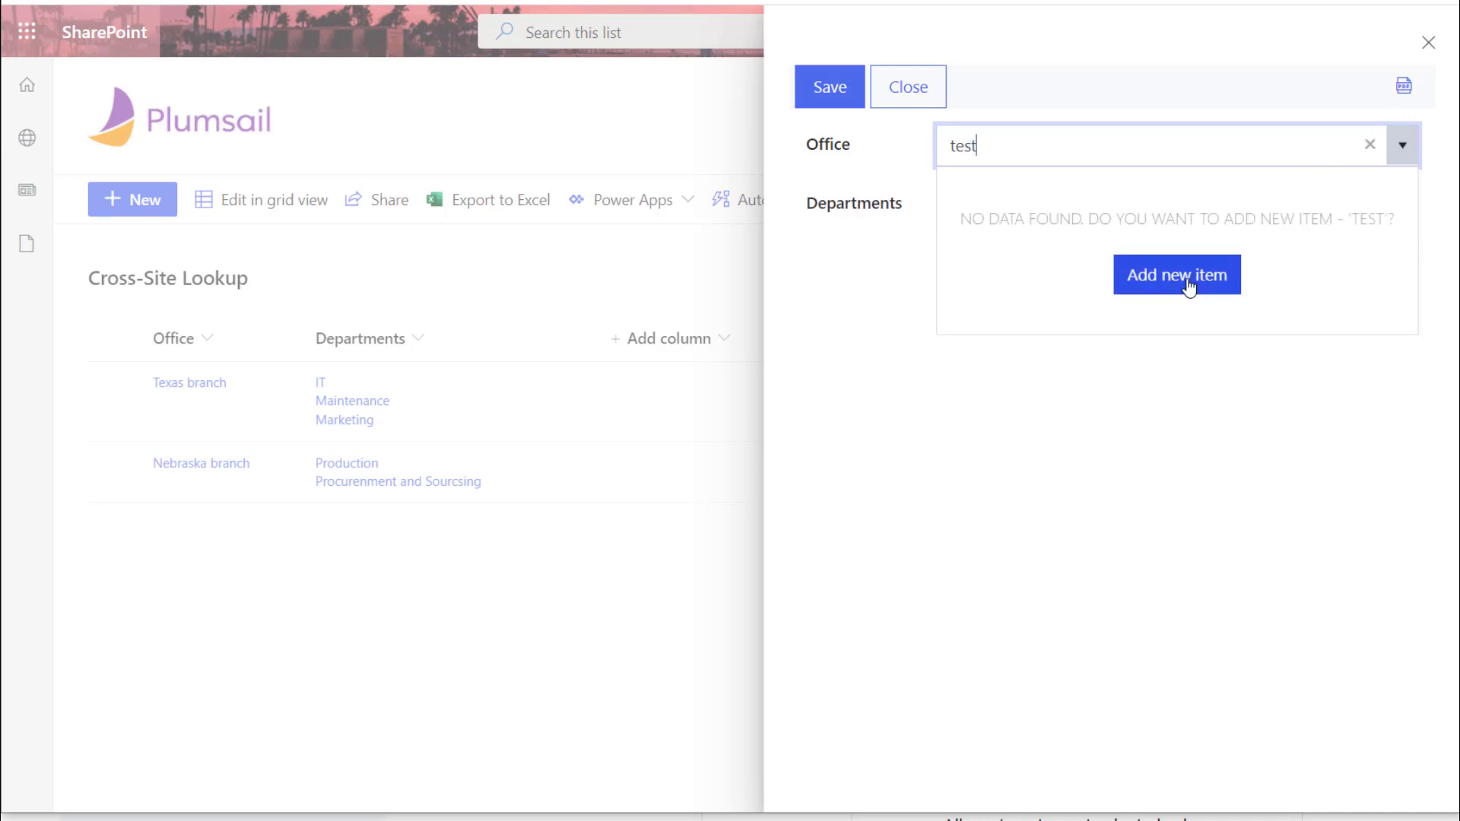
Choose Texas branch as Office and check its conference rooms.
{"action": "left_click", "coordinate": [1403, 145]}
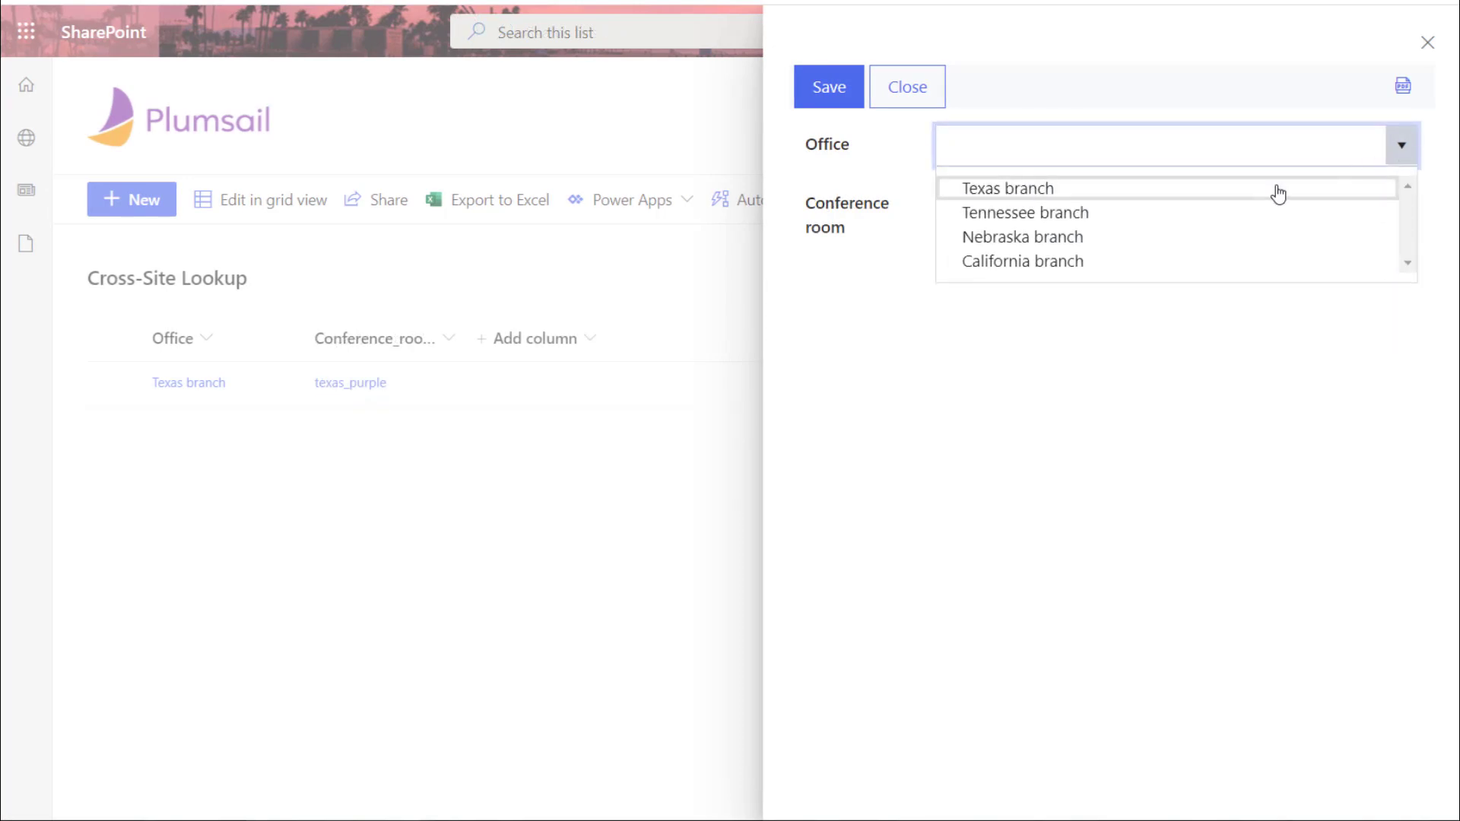
{"action": "left_click", "coordinate": [1275, 189]}
{"action": "left_click", "coordinate": [1403, 208]}
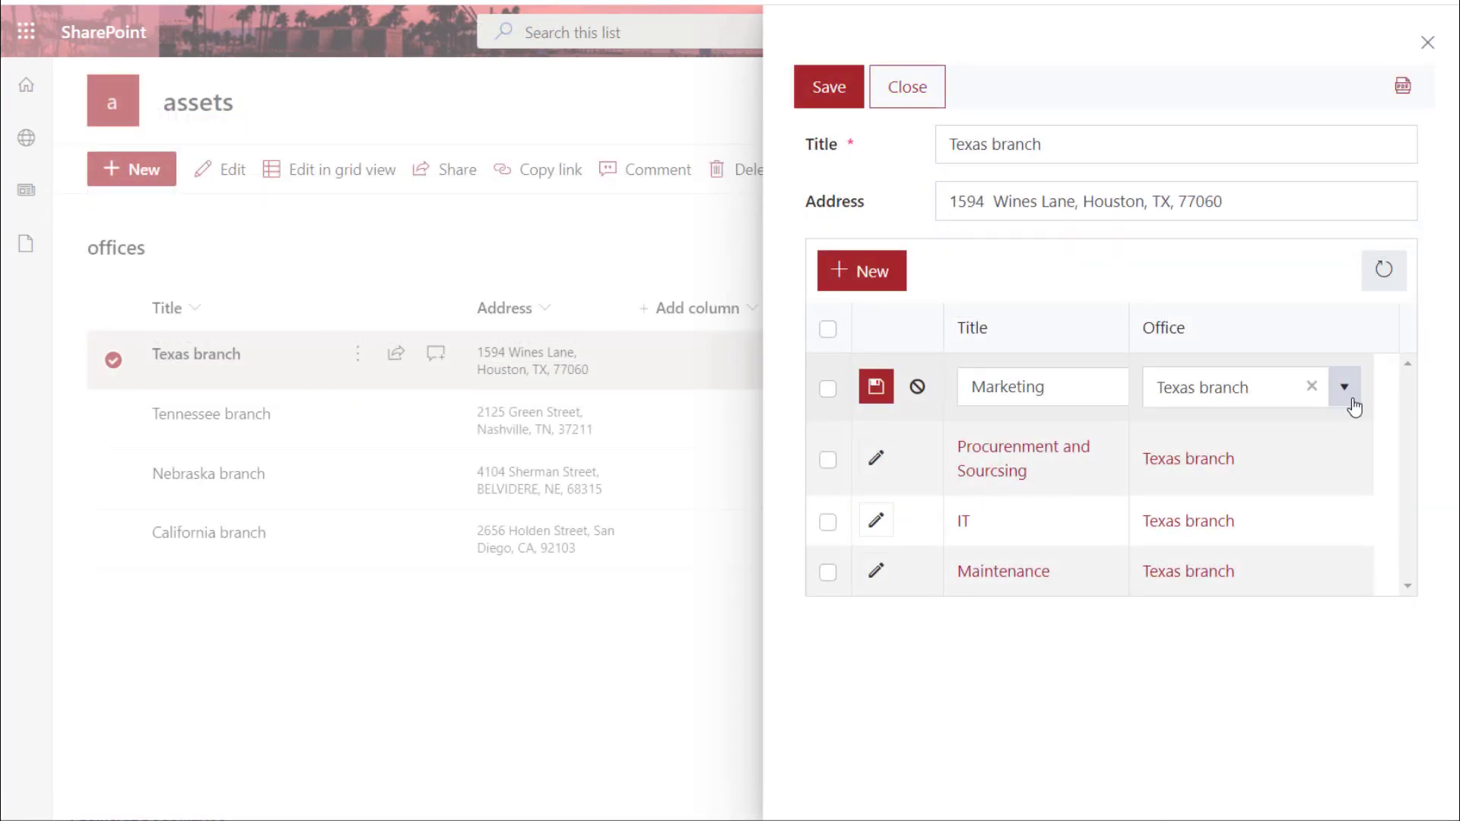
{"action": "left_click", "coordinate": [1346, 391]}
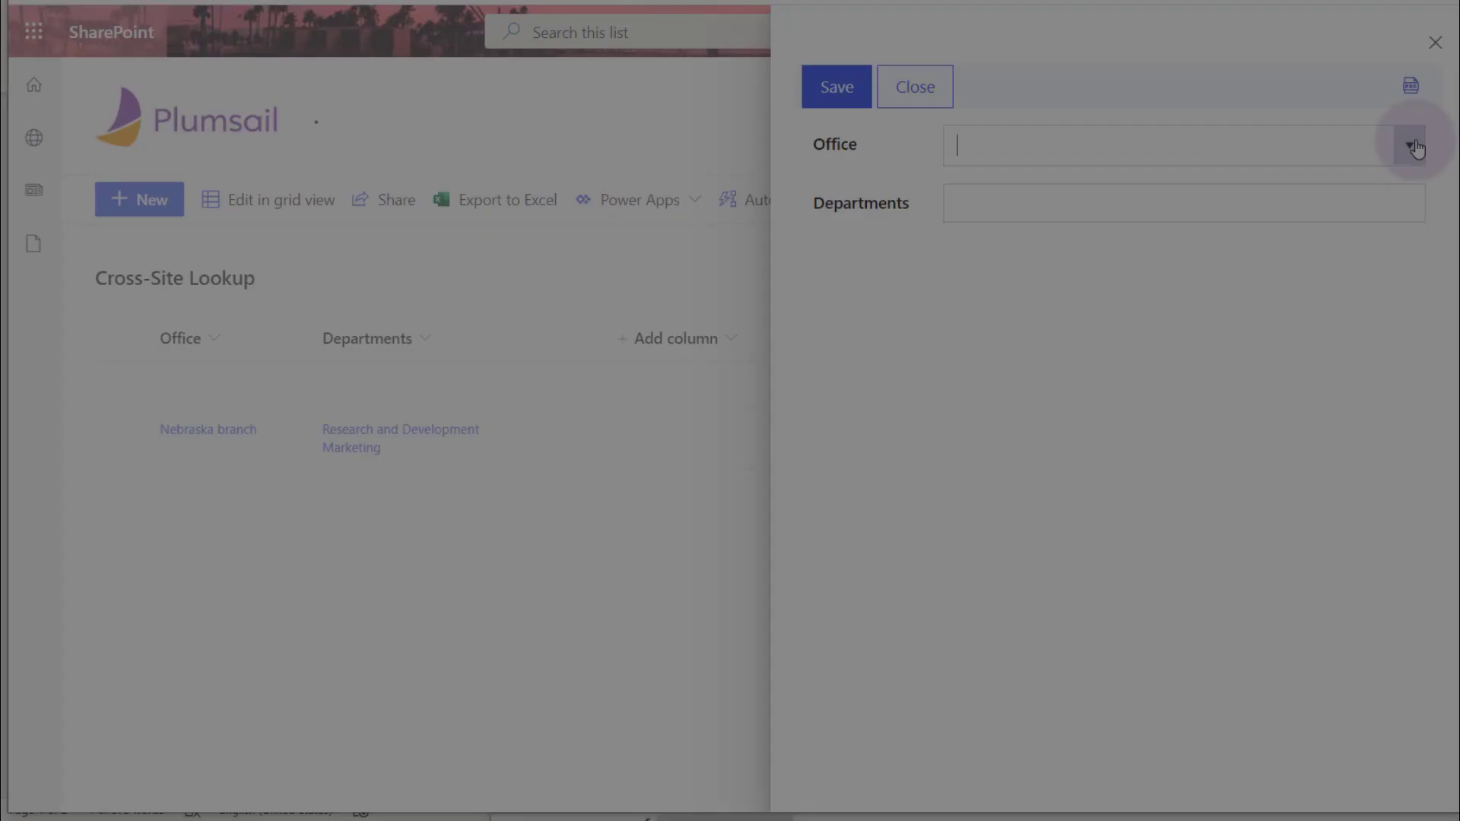
On the Departments form, choose Nebraska branch and view its available departments.
{"action": "left_click", "coordinate": [1410, 145]}
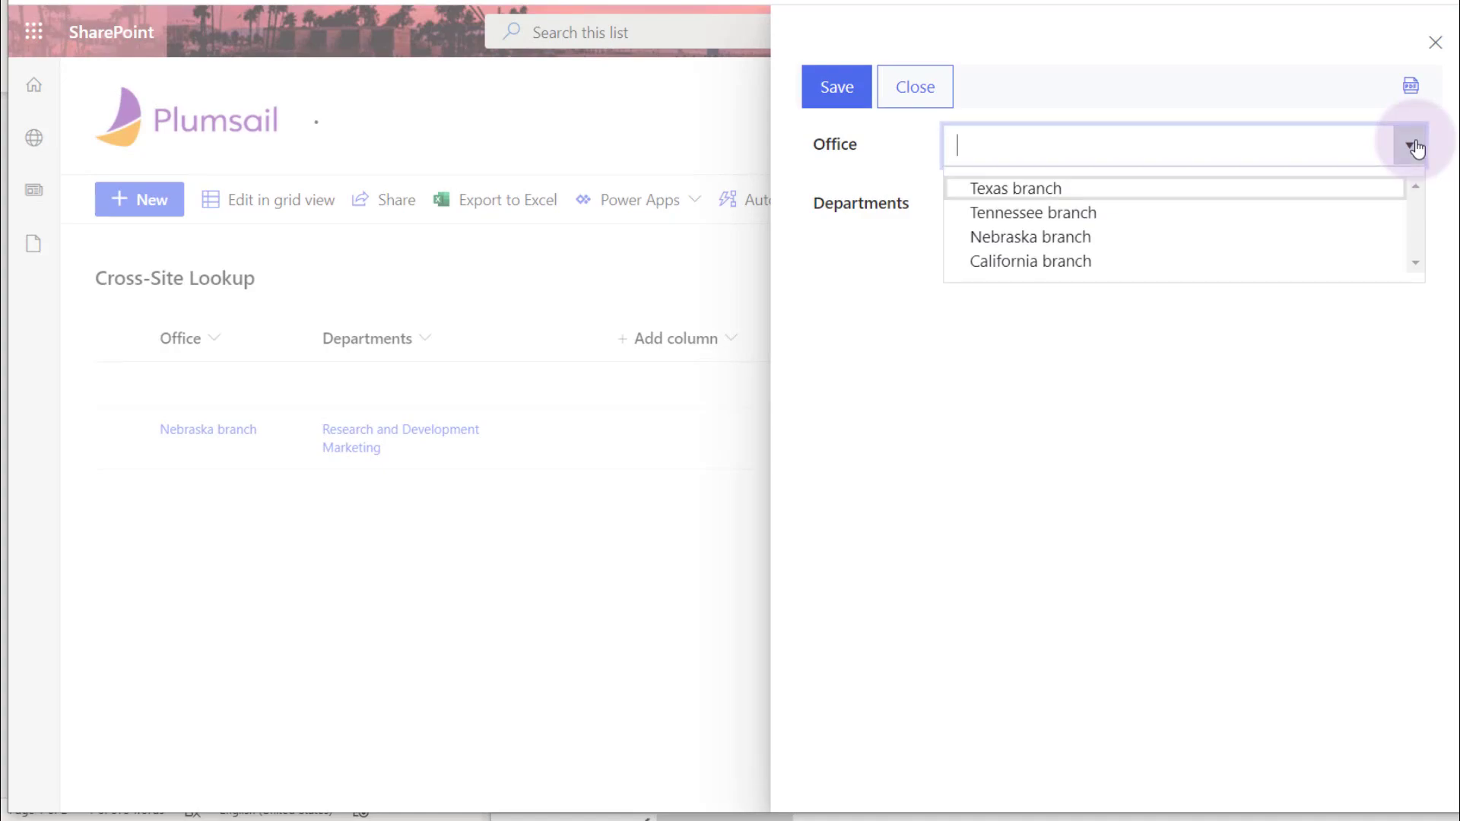
{"action": "left_click", "coordinate": [1124, 236]}
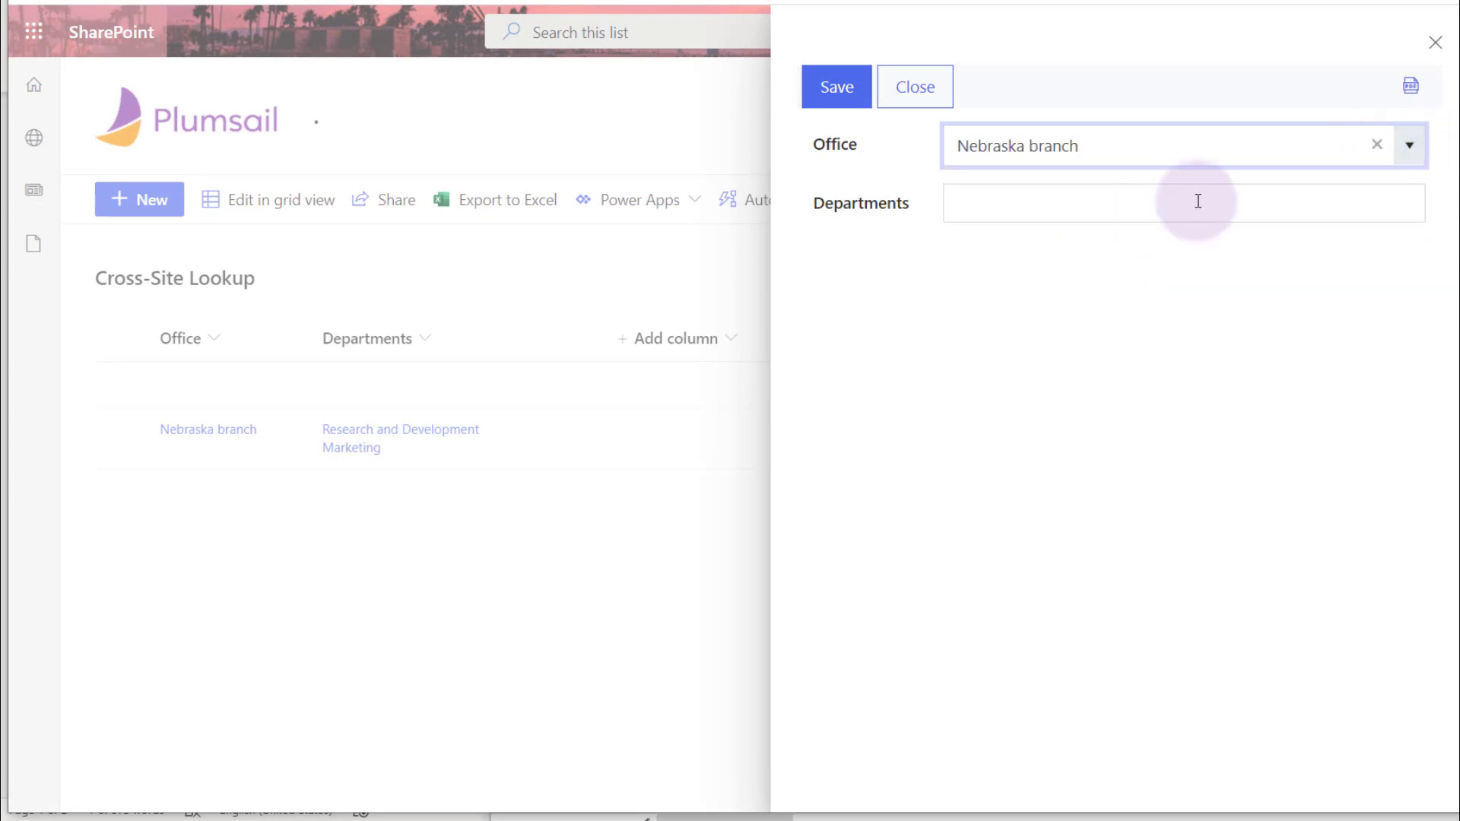
{"action": "left_click", "coordinate": [1198, 202]}
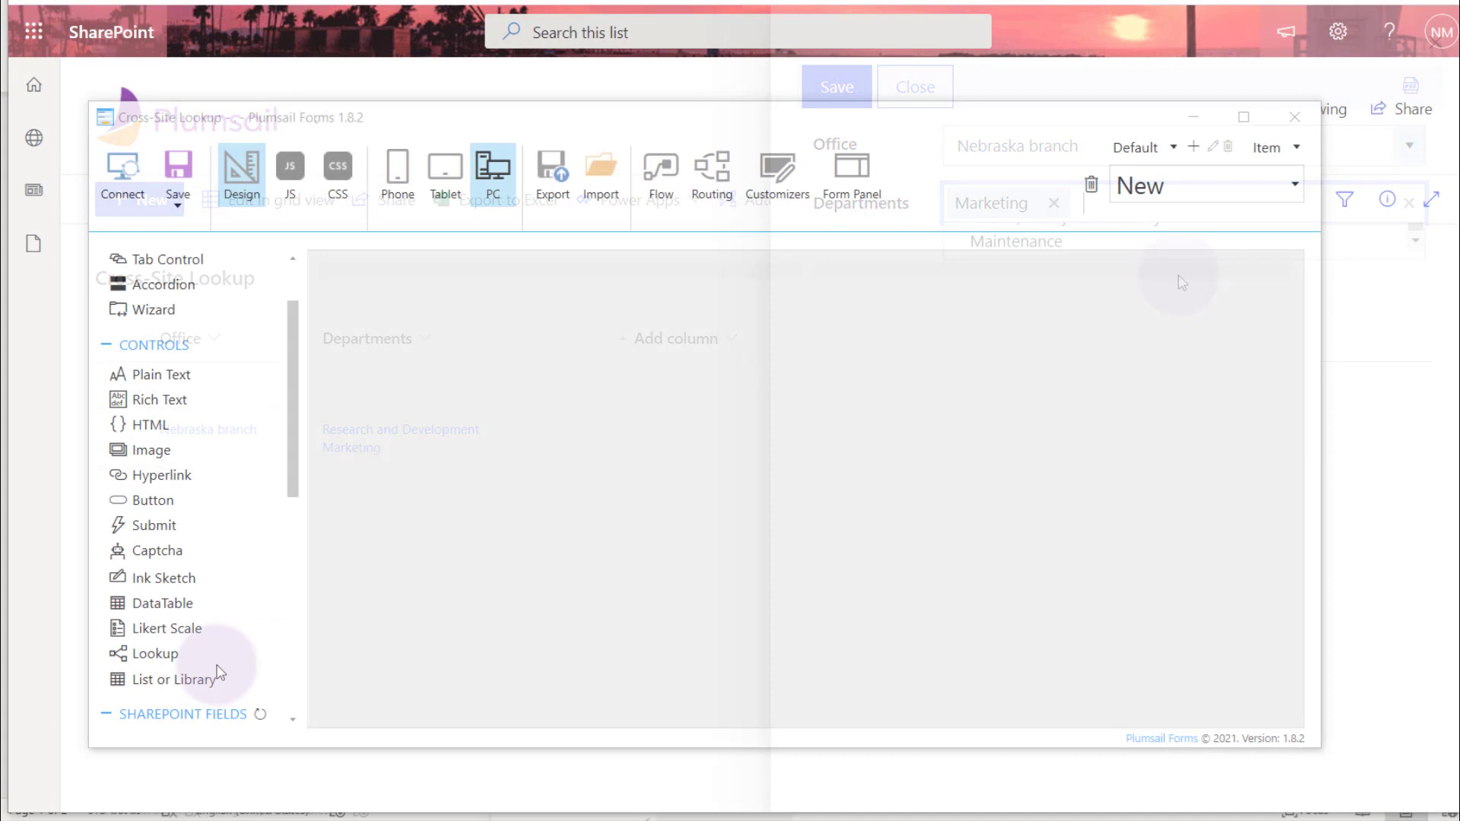
Add a Lookup control with width 12 and the title Office.
{"action": "left_click_drag", "start_coordinate": [219, 673], "coordinate": [479, 274]}
{"action": "left_click", "coordinate": [1209, 298]}
{"action": "left_click", "coordinate": [1187, 603]}
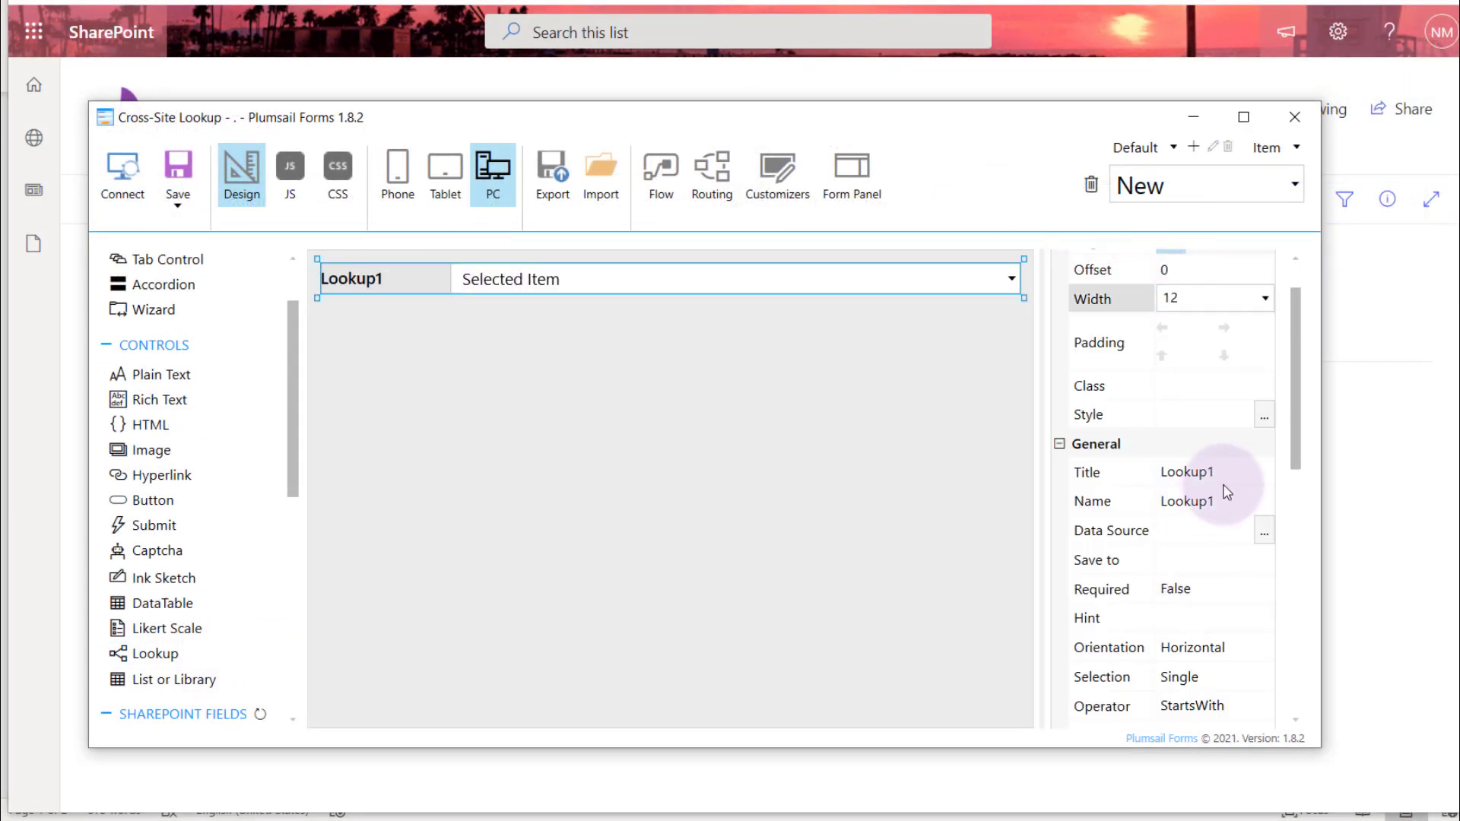
{"action": "left_click", "coordinate": [1187, 472]}
{"action": "type", "text": "Office"}
Set the Office lookup's data source to the offices list on /sites/assets.
{"action": "left_click", "coordinate": [1264, 532]}
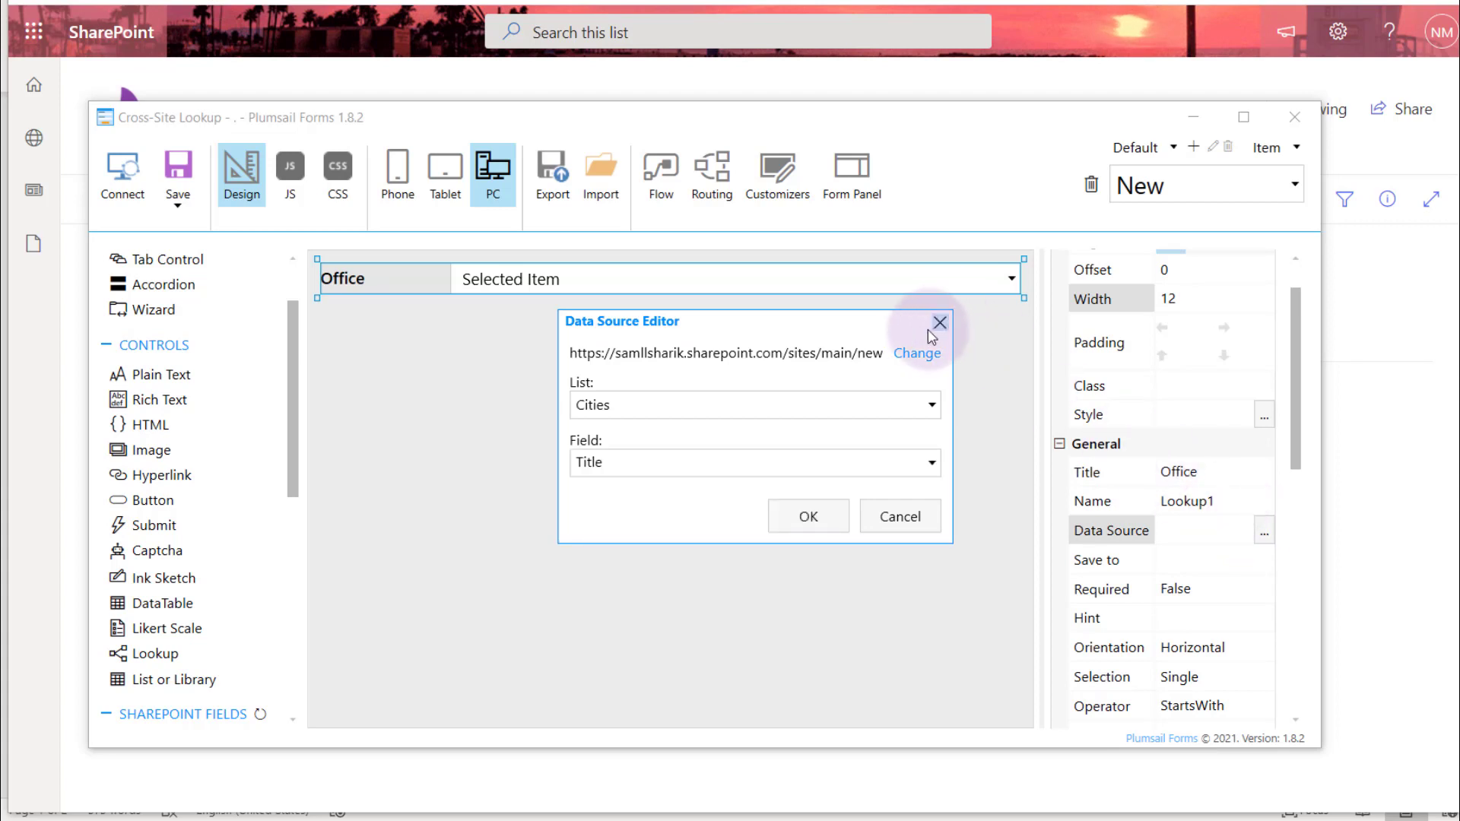
{"action": "left_click", "coordinate": [917, 353]}
{"action": "left_click_drag", "start_coordinate": [910, 358], "coordinate": [831, 360]}
{"action": "type", "text": "/sites/assets"}
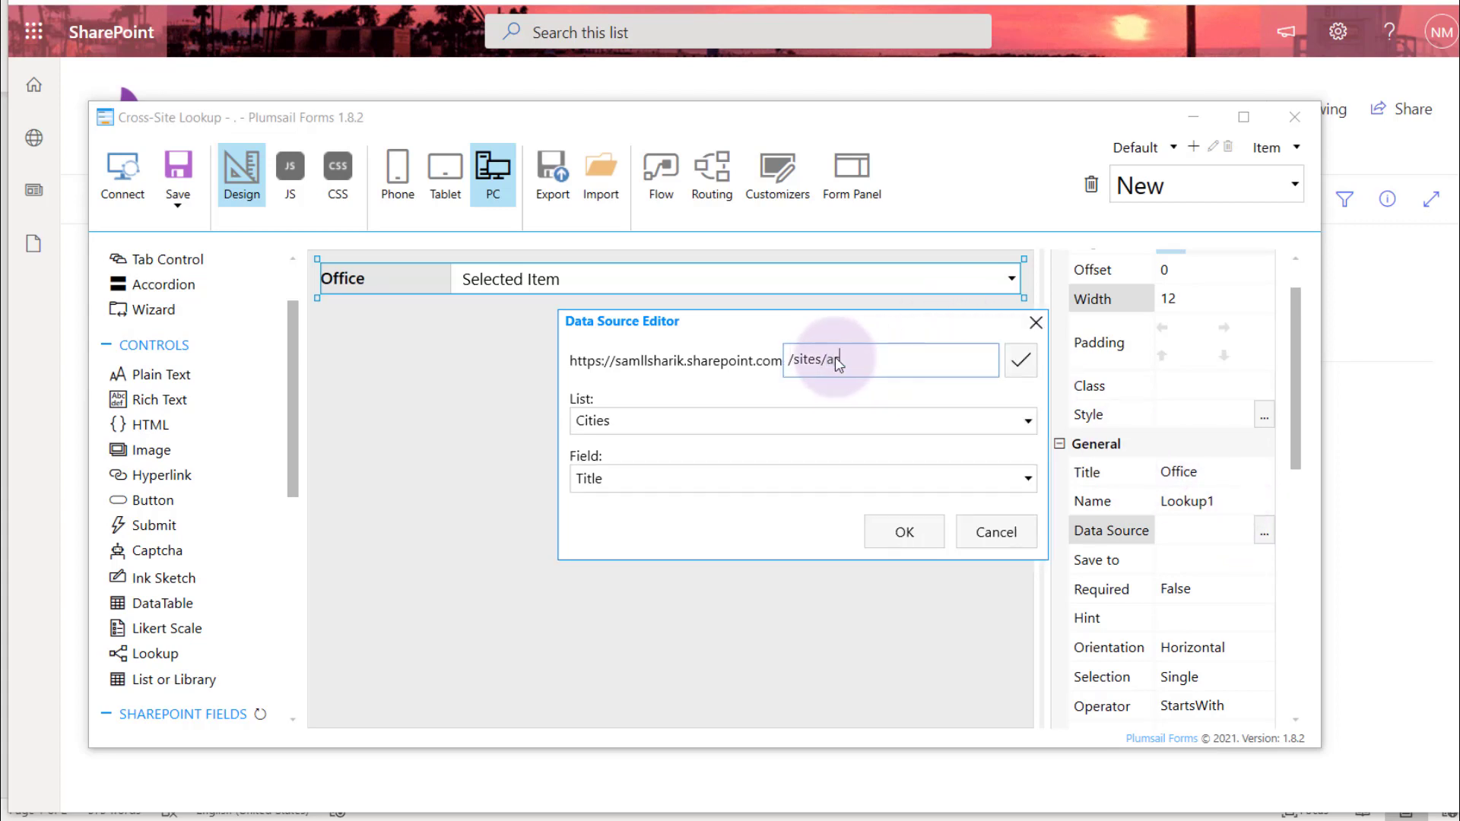
{"action": "left_click", "coordinate": [1020, 359]}
{"action": "left_click", "coordinate": [906, 408]}
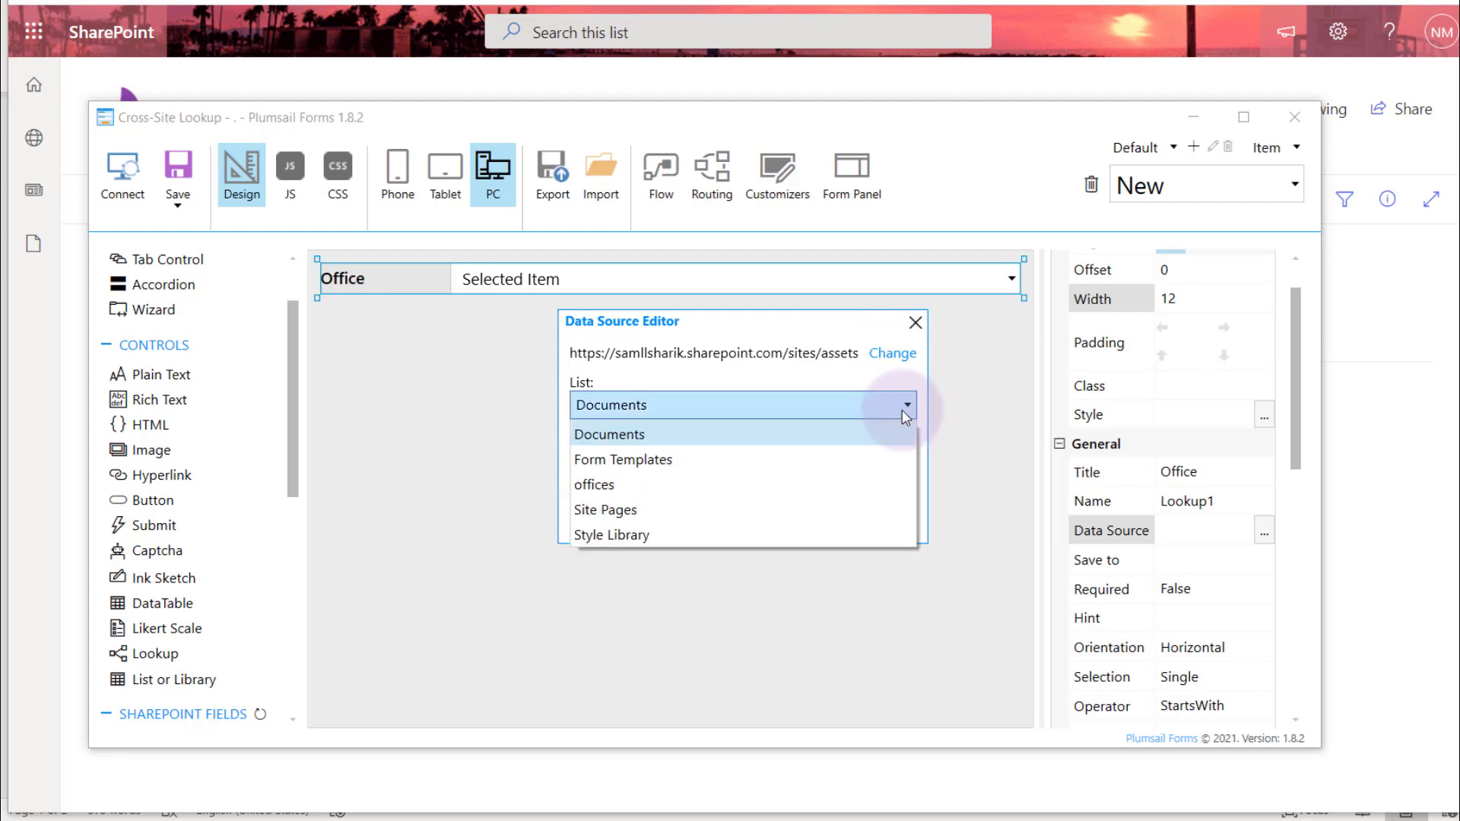
{"action": "left_click", "coordinate": [744, 487]}
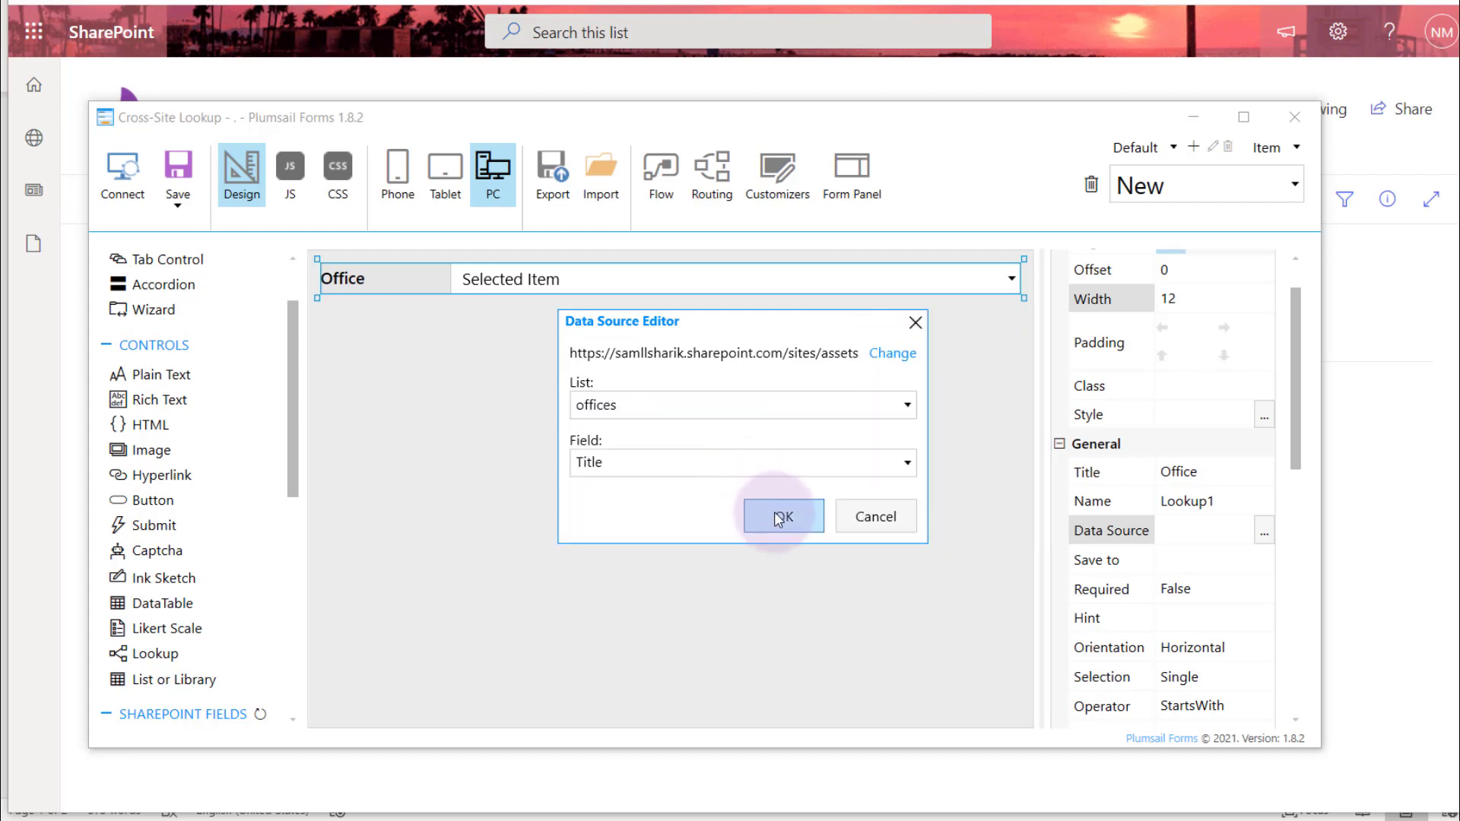
{"action": "left_click", "coordinate": [774, 517]}
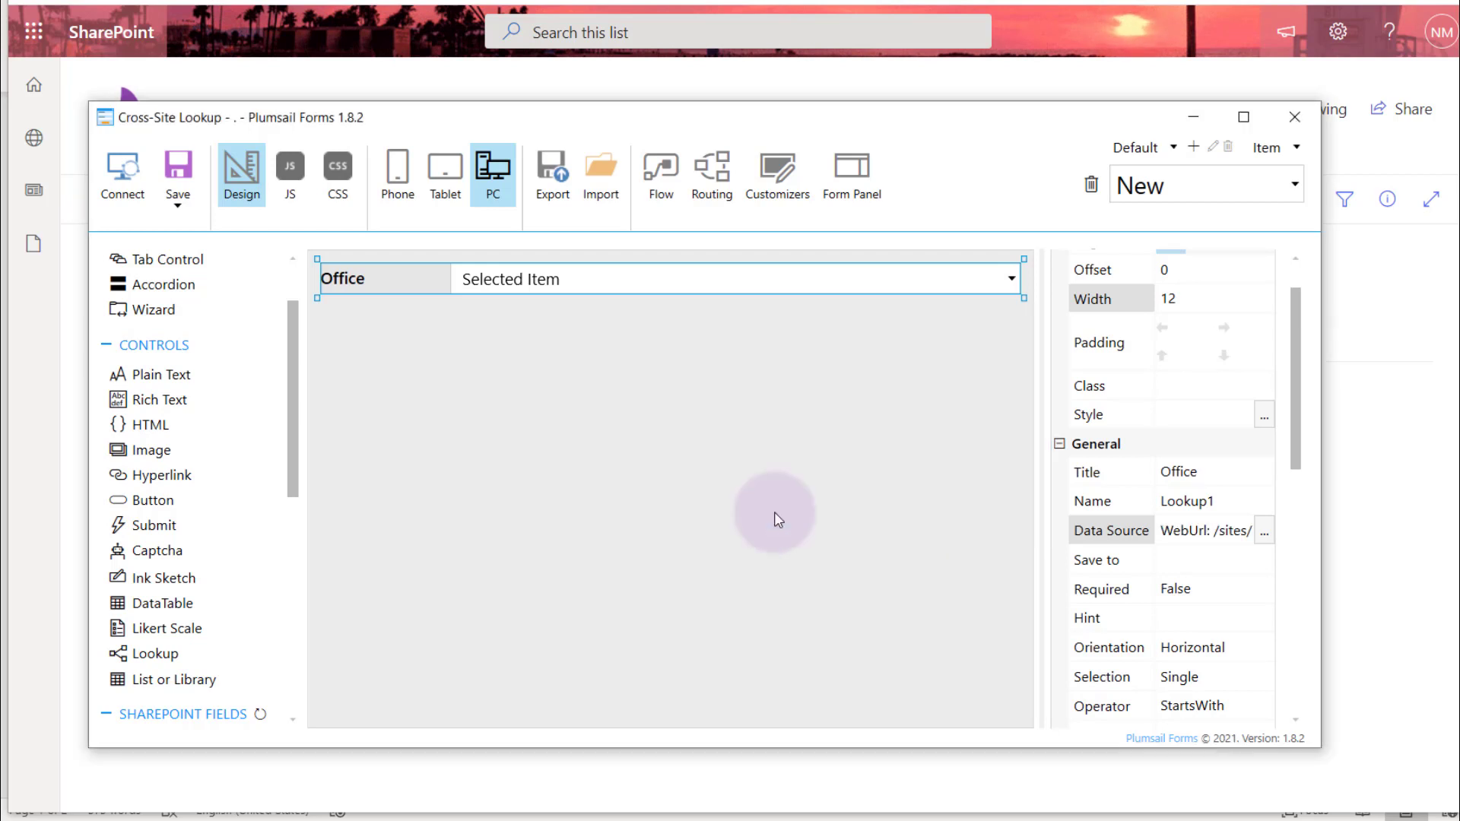
Save the lookup to a new Office field, added to all content types and the default view.
{"action": "left_click", "coordinate": [1239, 561]}
{"action": "left_click", "coordinate": [1239, 560]}
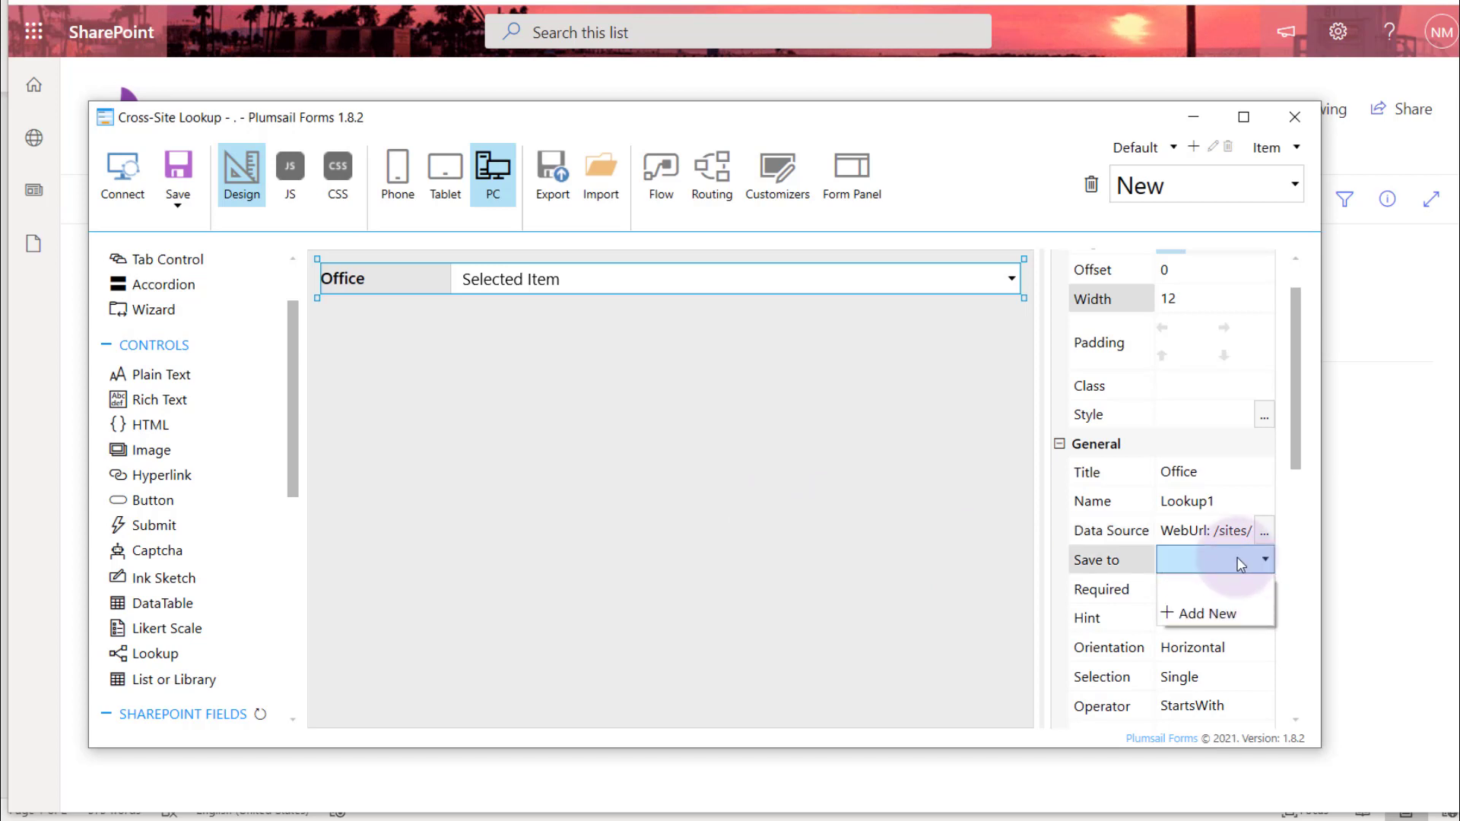
{"action": "left_click", "coordinate": [1233, 611]}
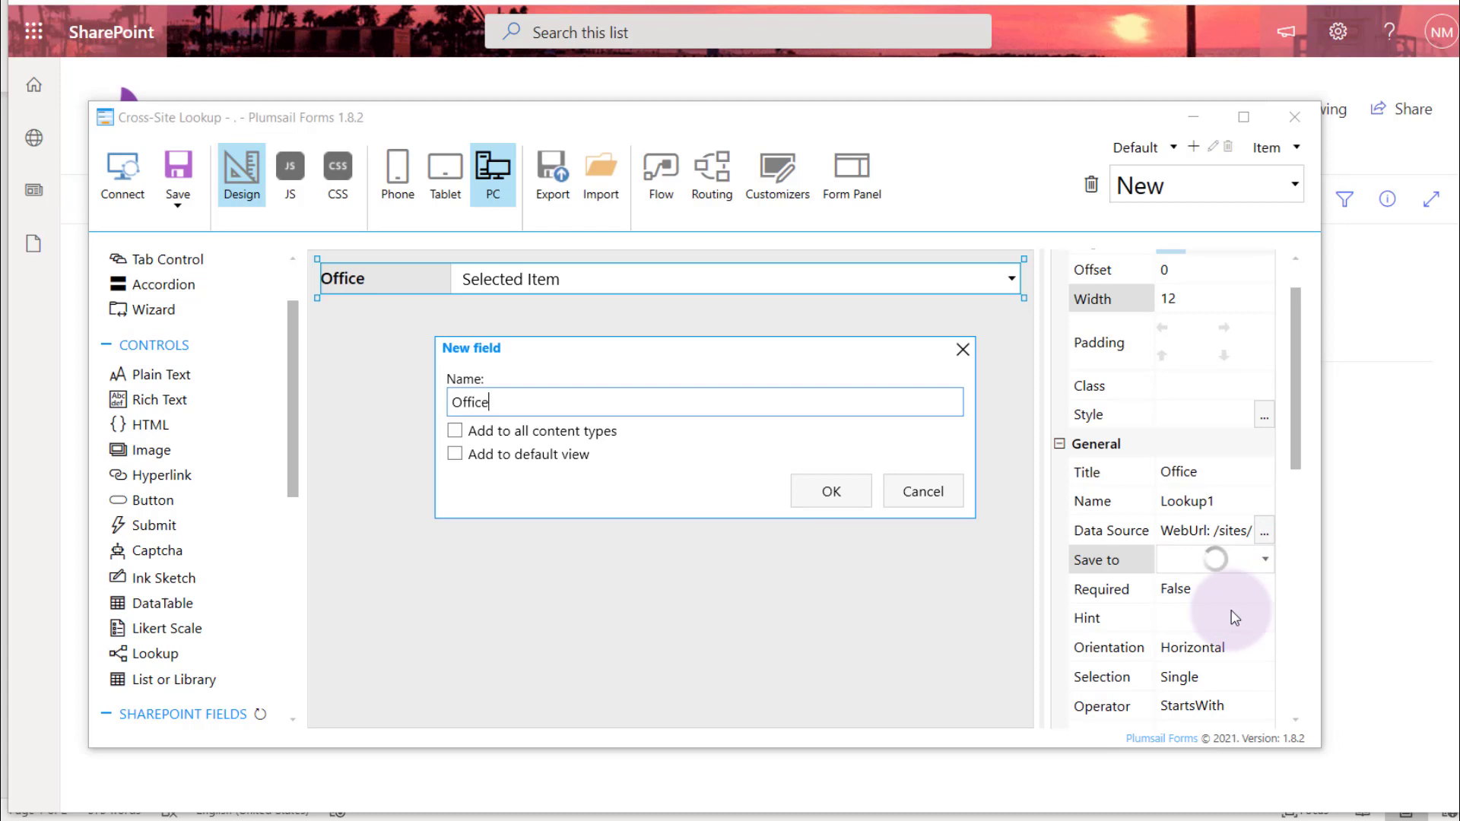
{"action": "left_click", "coordinate": [529, 431]}
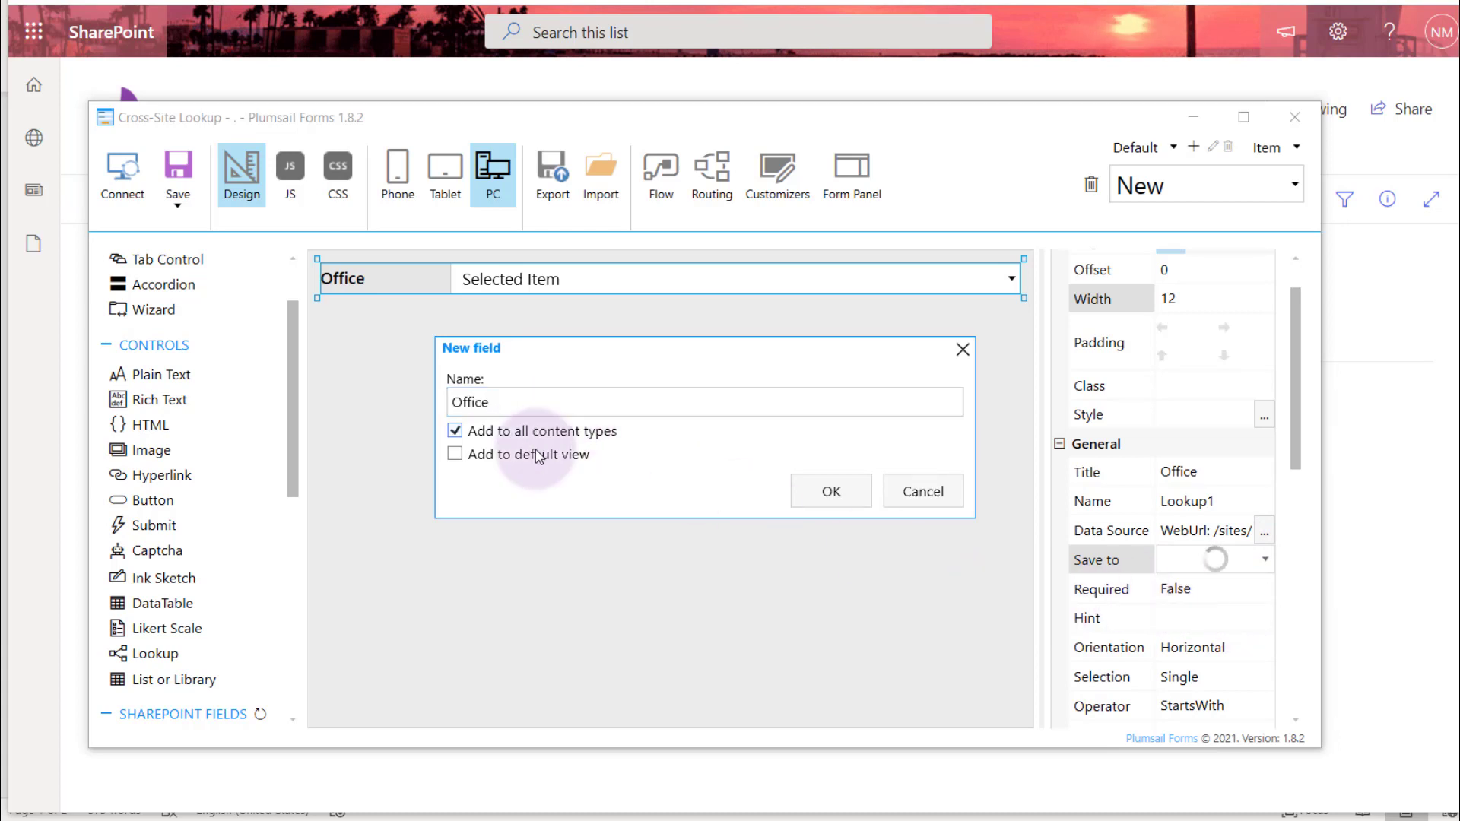
{"action": "left_click", "coordinate": [536, 456]}
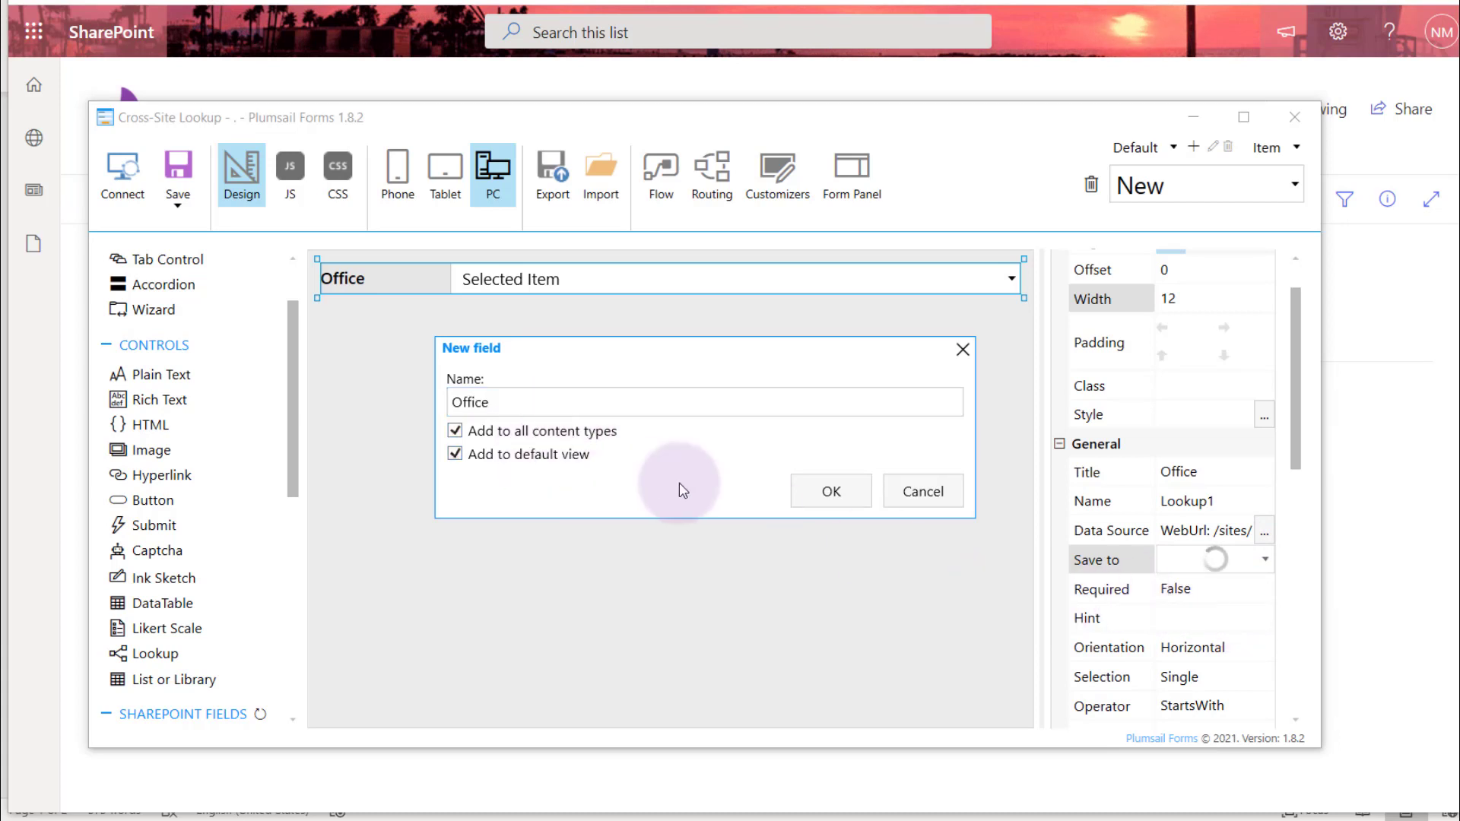
{"action": "left_click", "coordinate": [805, 492]}
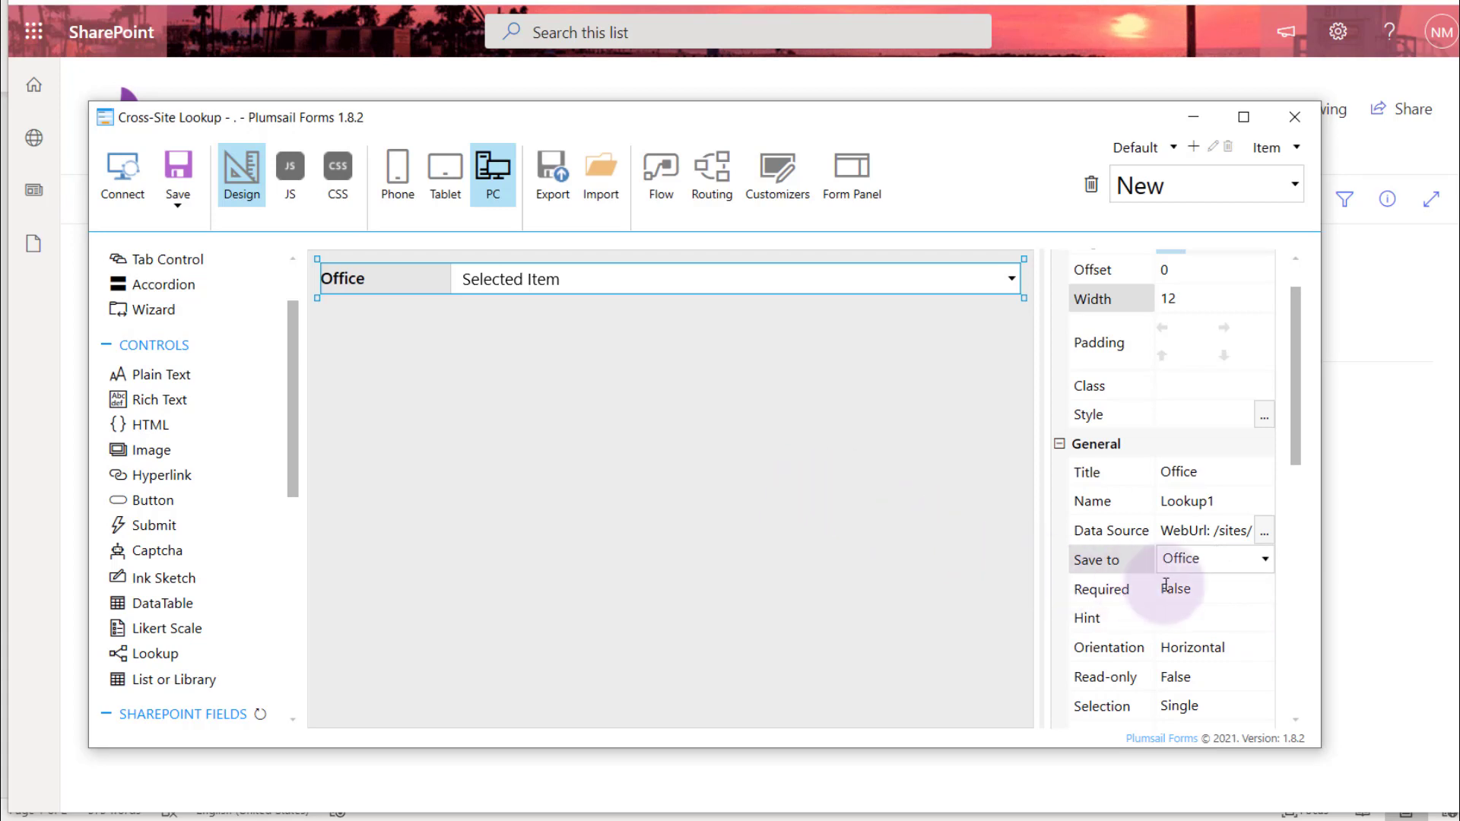
Add a second full-width lookup below Office, titled Departments.
{"action": "left_click_drag", "start_coordinate": [155, 652], "coordinate": [377, 327]}
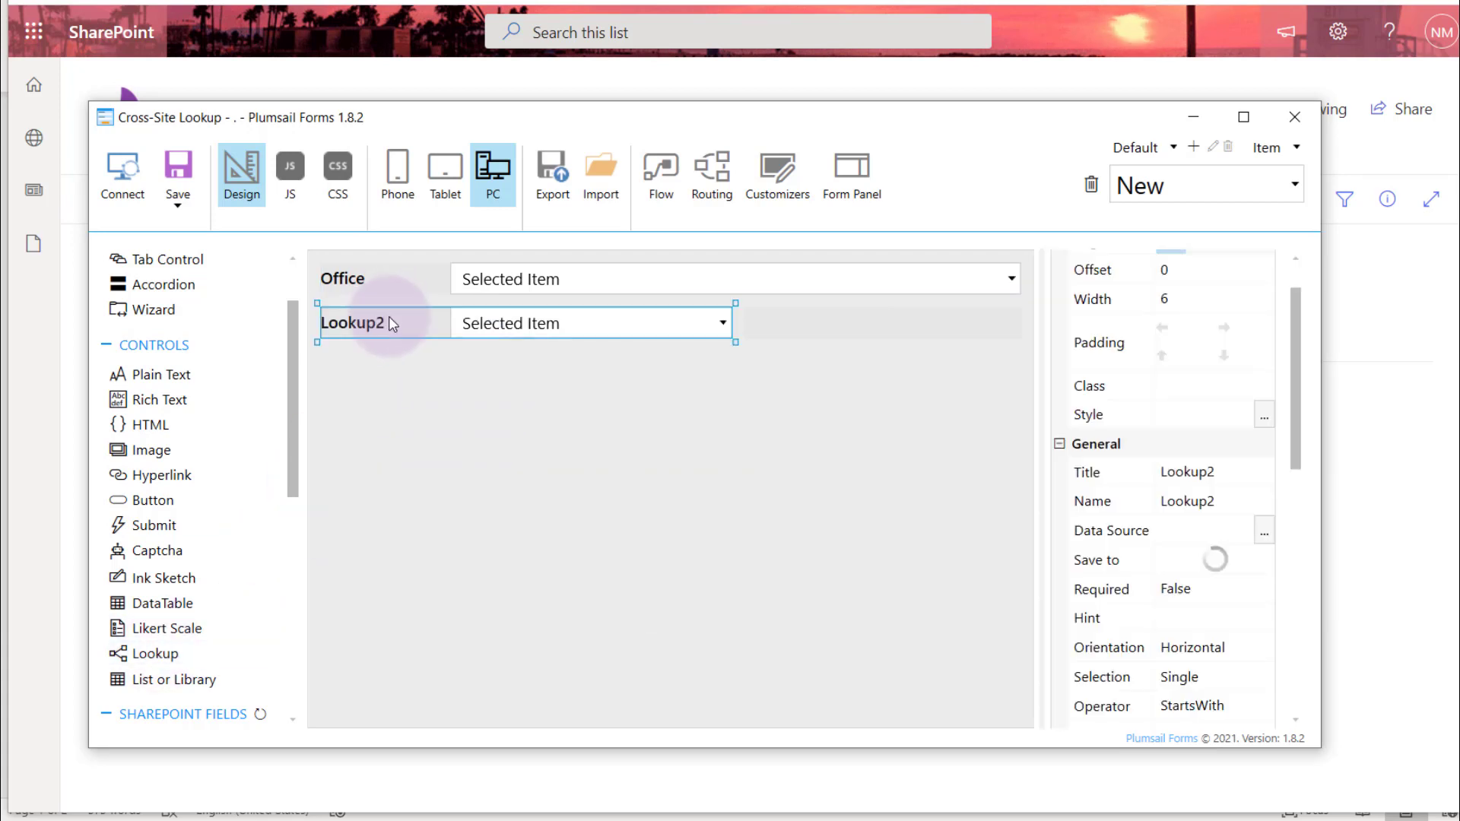
{"action": "left_click", "coordinate": [1214, 298]}
{"action": "left_click", "coordinate": [1175, 603]}
{"action": "left_click", "coordinate": [1215, 472]}
{"action": "type", "text": "Departmen"}
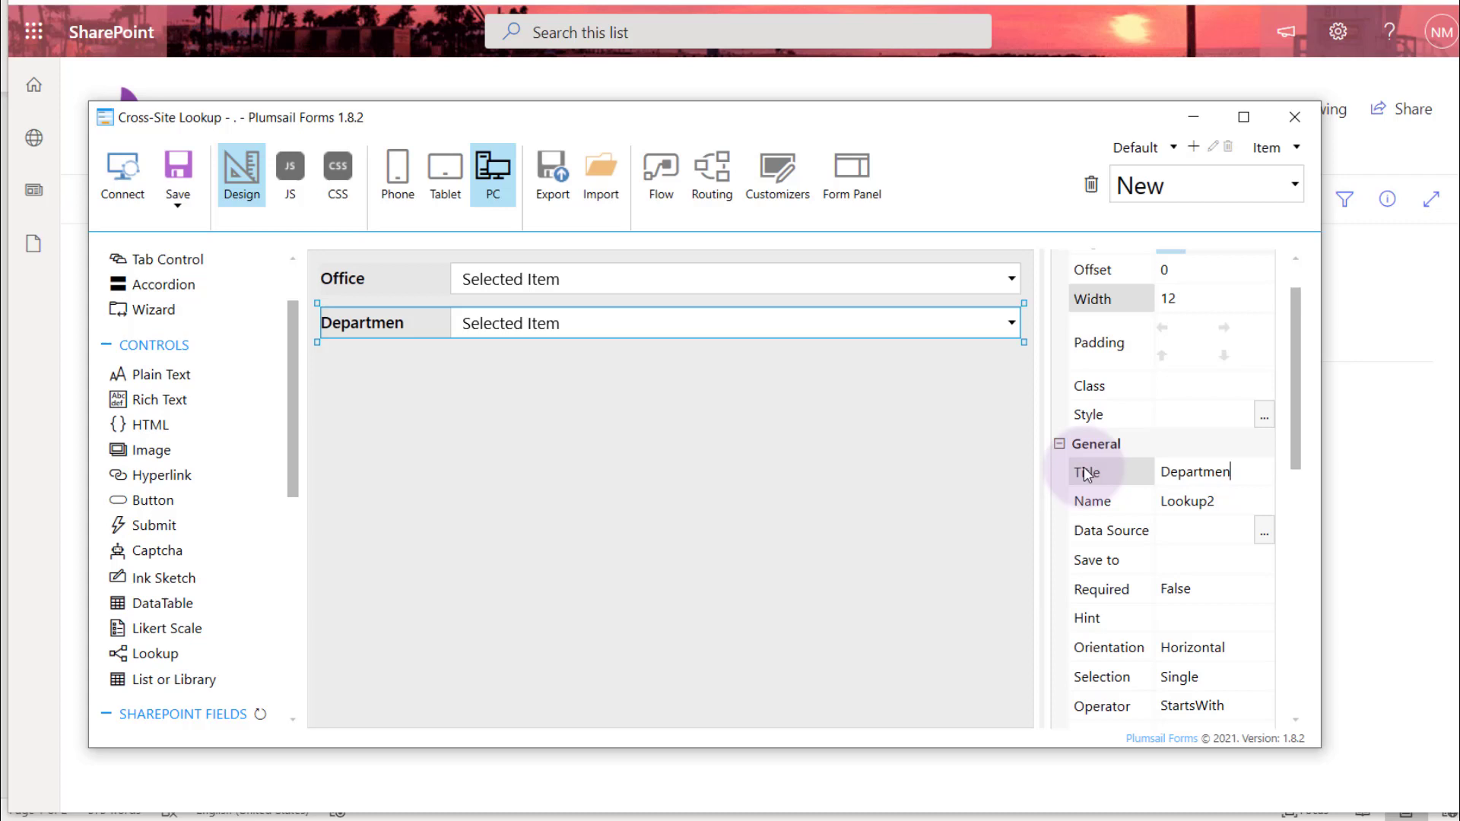
{"action": "type", "text": "ts"}
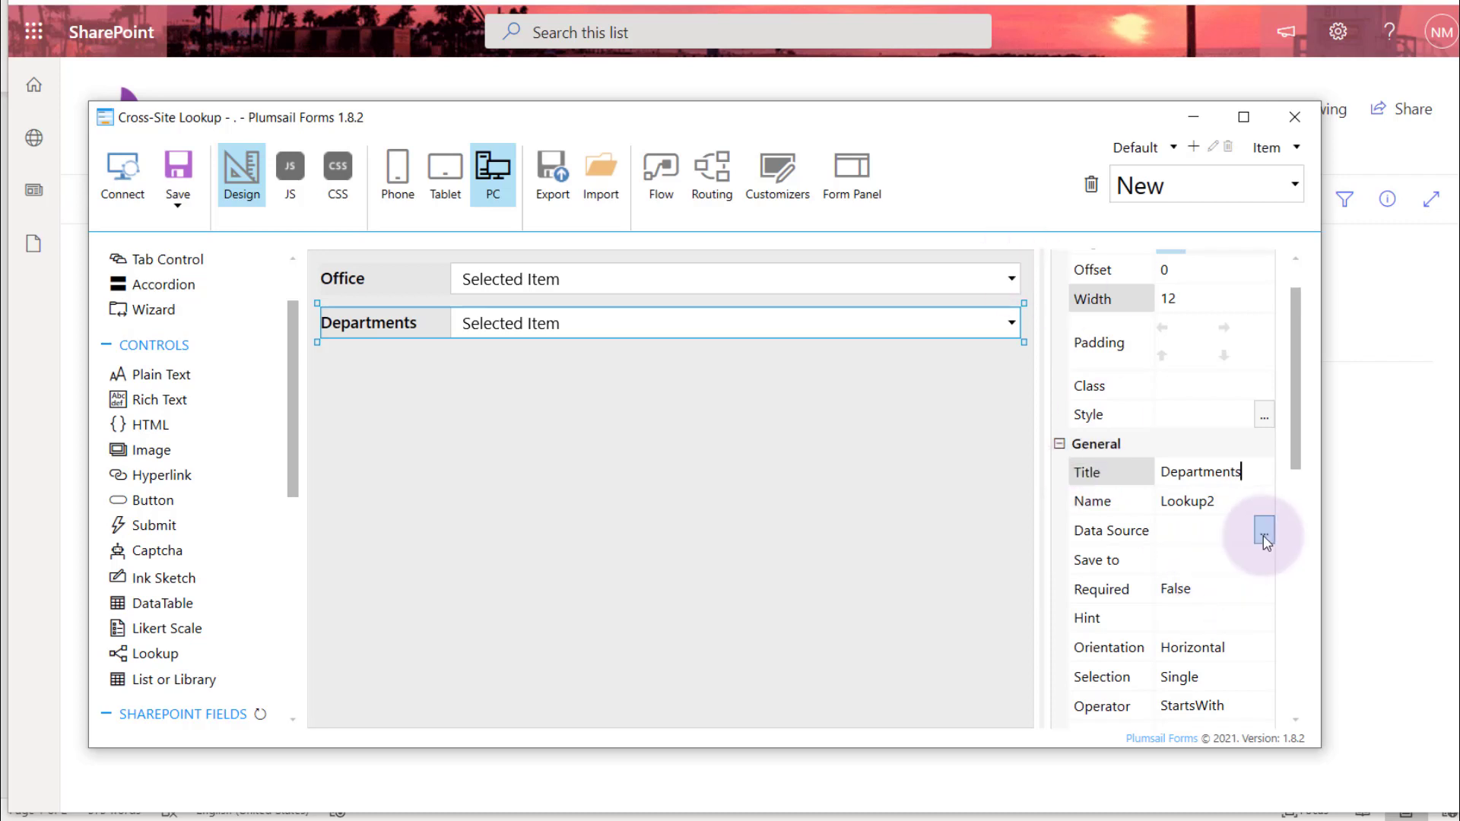
Point the Departments lookup at the organization site's departments list.
{"action": "left_click", "coordinate": [1264, 533]}
{"action": "left_click", "coordinate": [928, 359]}
{"action": "left_click_drag", "start_coordinate": [929, 359], "coordinate": [831, 358]}
{"action": "type", "text": "/sites/organiza"}
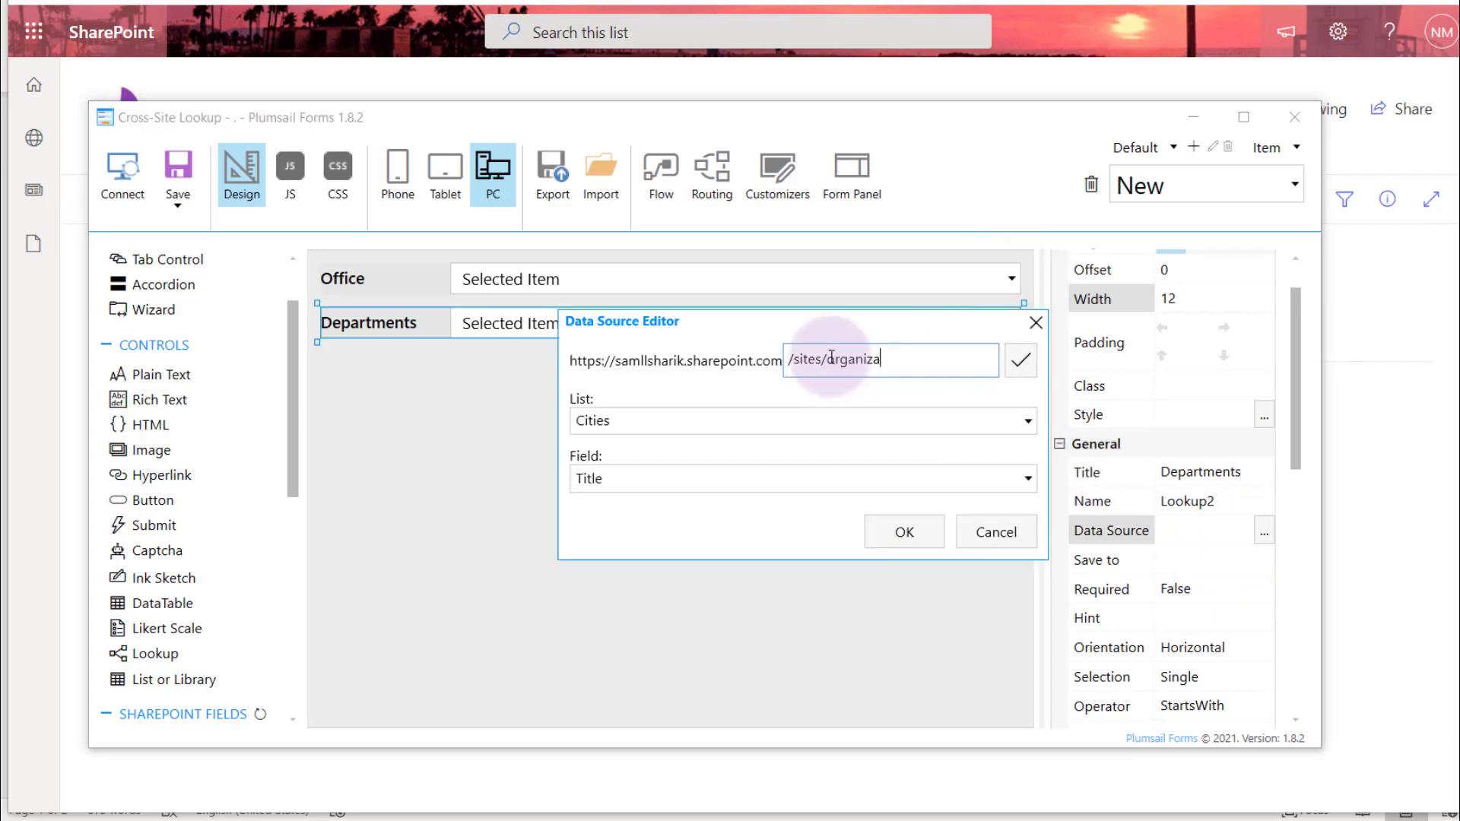
{"action": "type", "text": "tion"}
{"action": "key", "text": "Return"}
{"action": "left_click", "coordinate": [905, 532]}
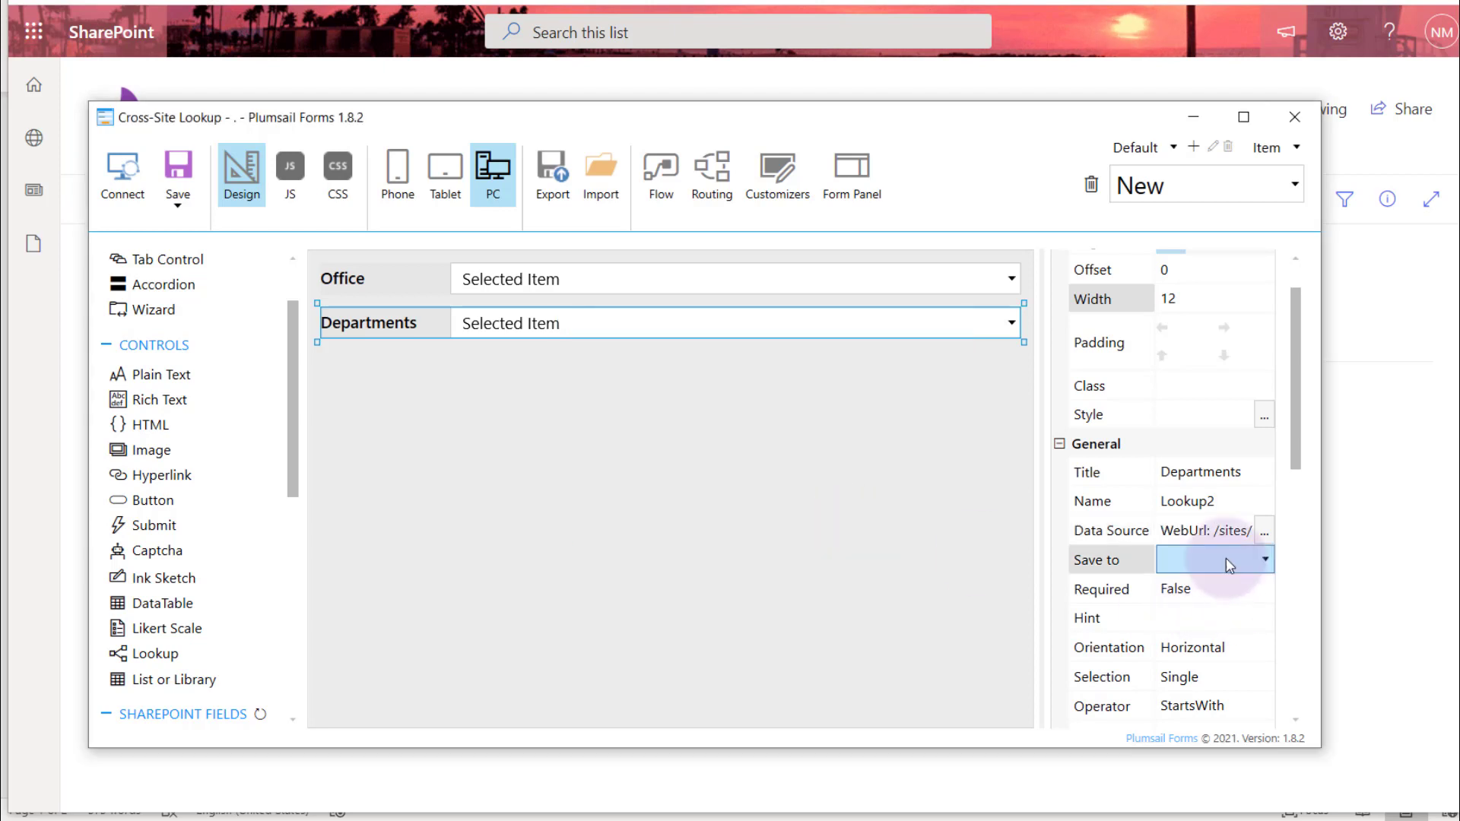
Save Departments to a new Departments field in content types and view.
{"action": "left_click", "coordinate": [1227, 561]}
{"action": "left_click", "coordinate": [1232, 638]}
{"action": "type", "text": "Departments"}
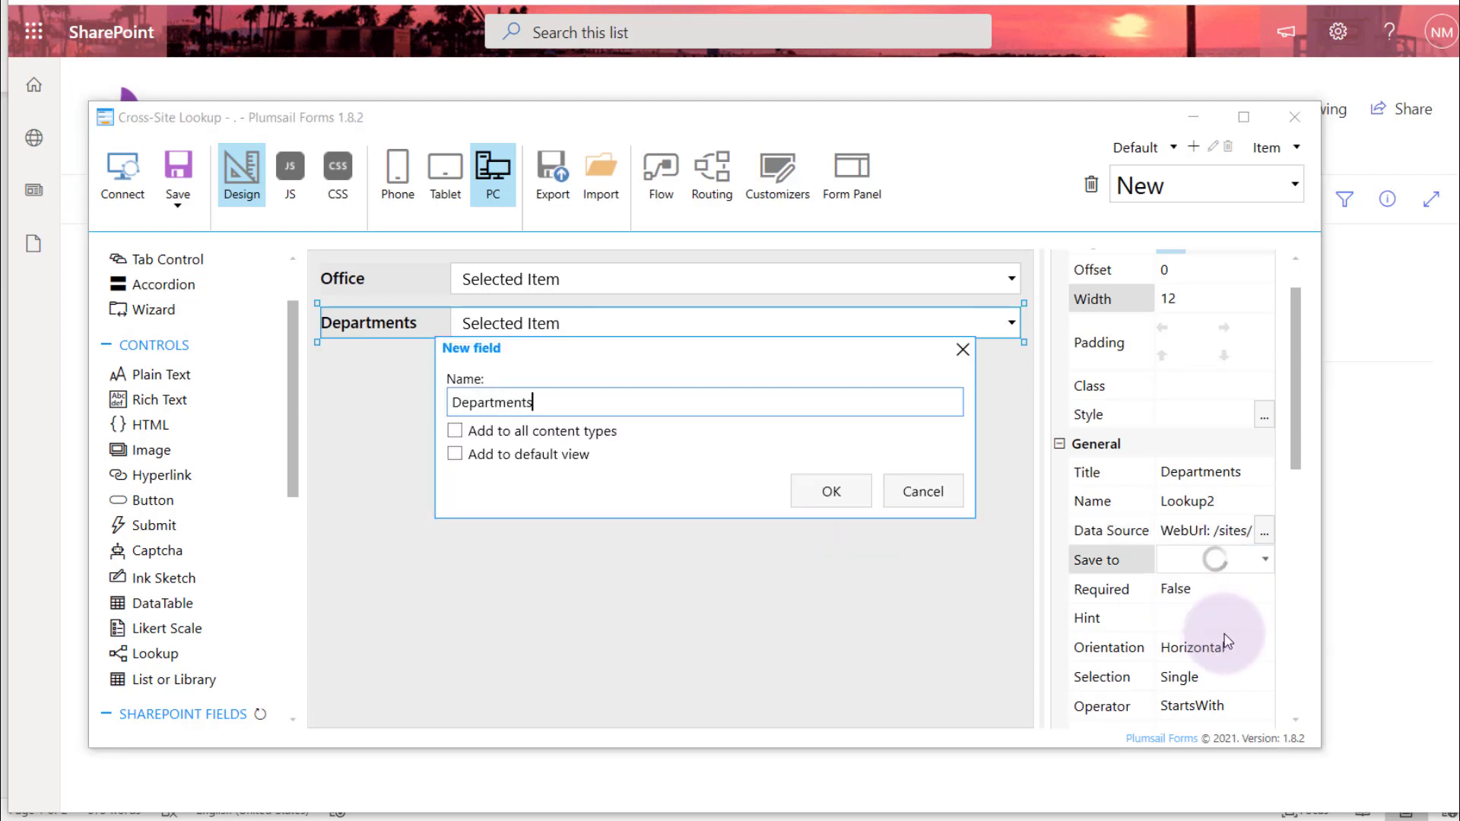
{"action": "left_click", "coordinate": [455, 432]}
{"action": "left_click", "coordinate": [830, 492]}
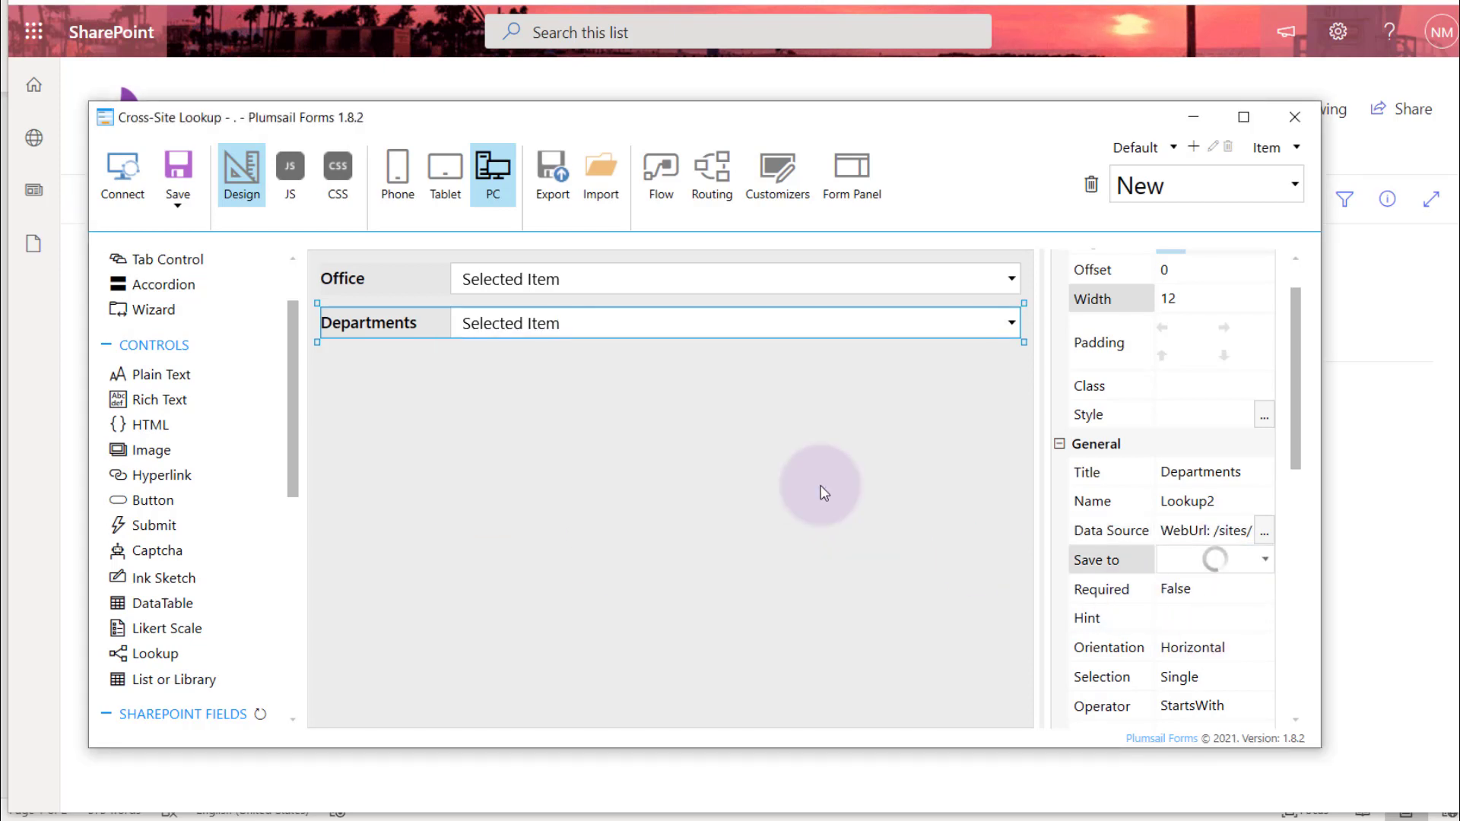
{"action": "scroll", "coordinate": [1129, 581], "scroll_direction": "down", "scroll_amount": 3}
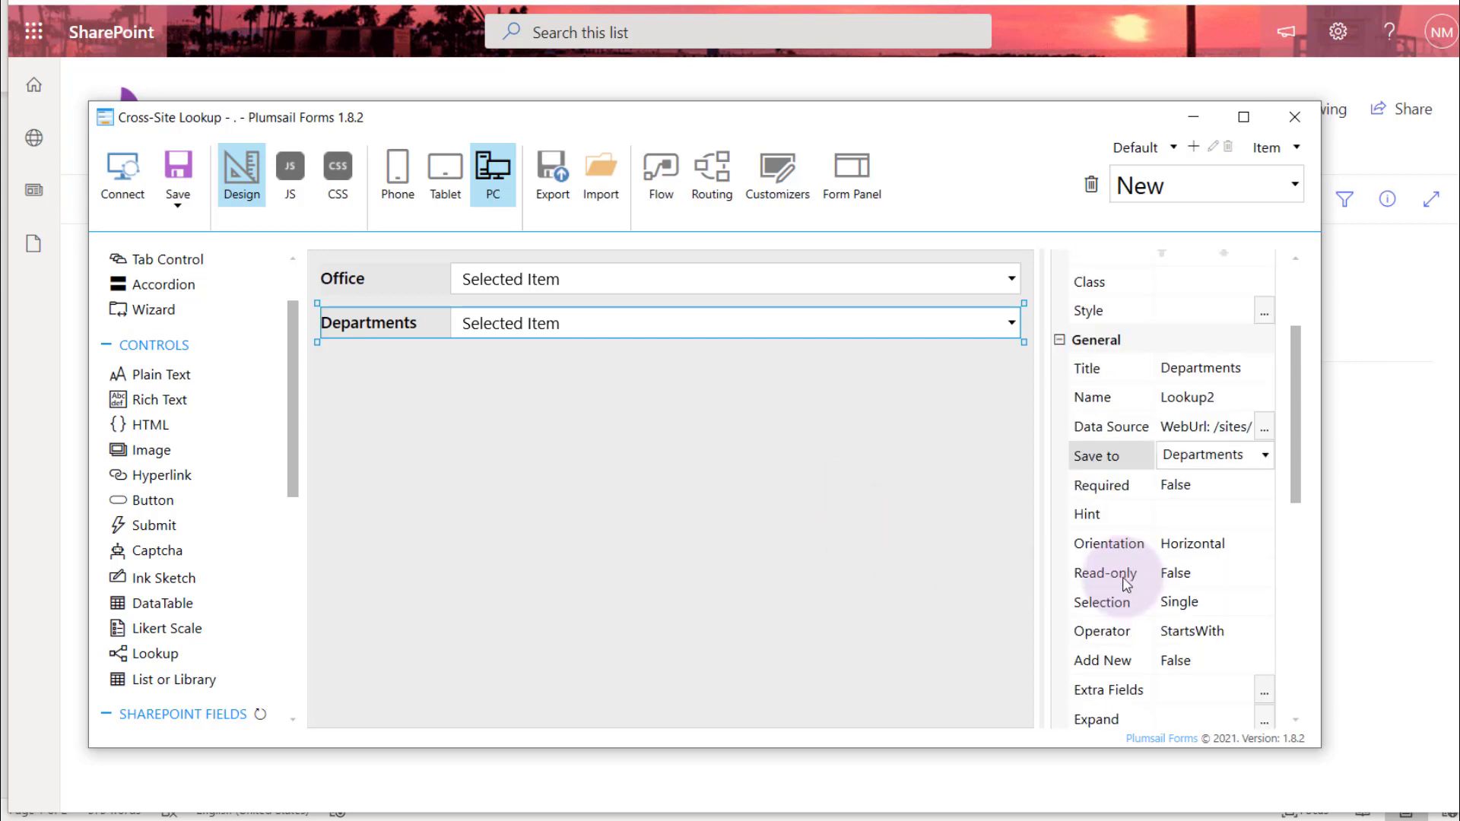
Set the Departments Selection to Multiple and save the form.
{"action": "left_click", "coordinate": [1243, 603]}
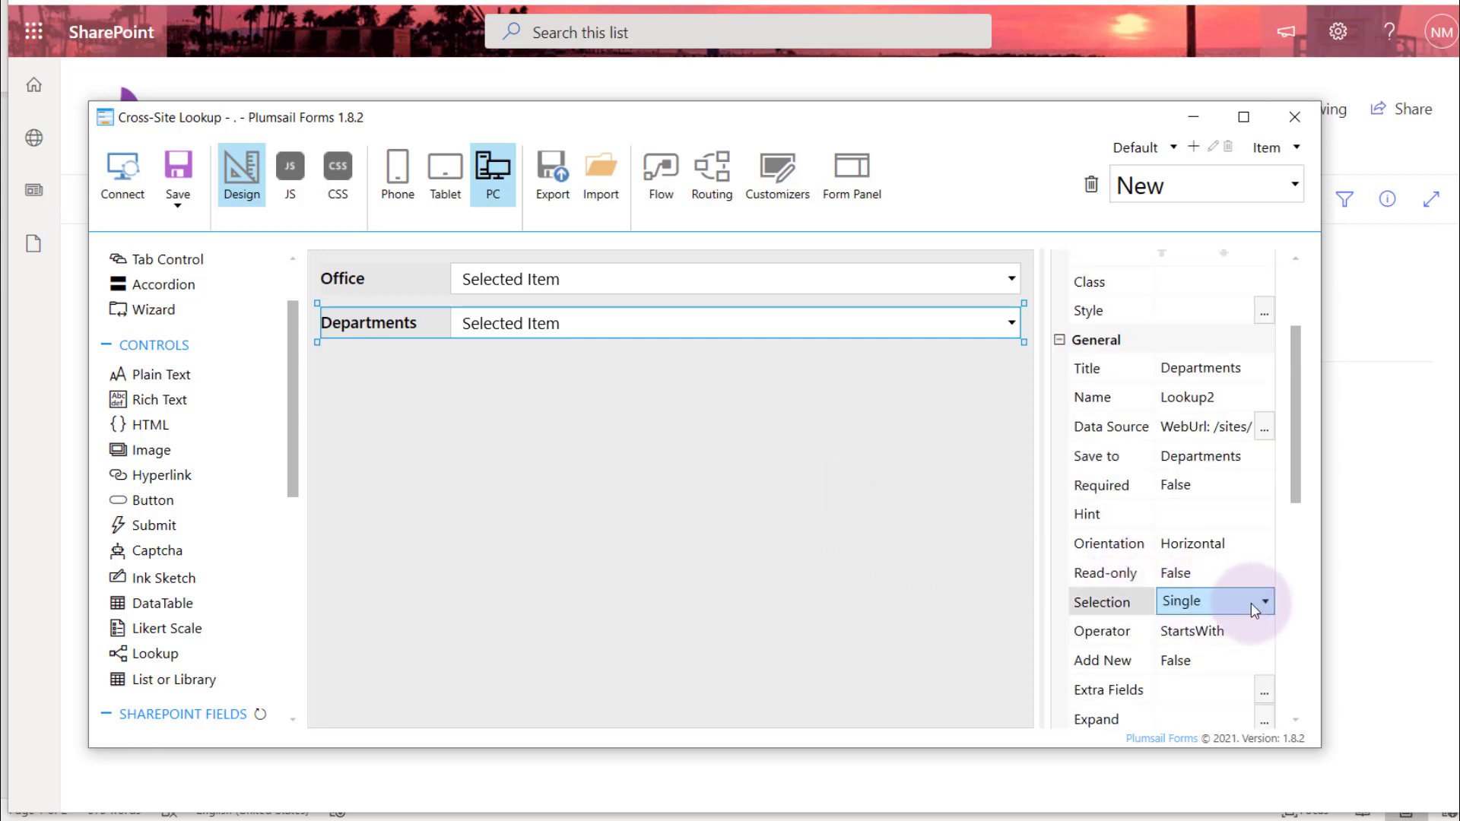
{"action": "left_click", "coordinate": [1257, 604]}
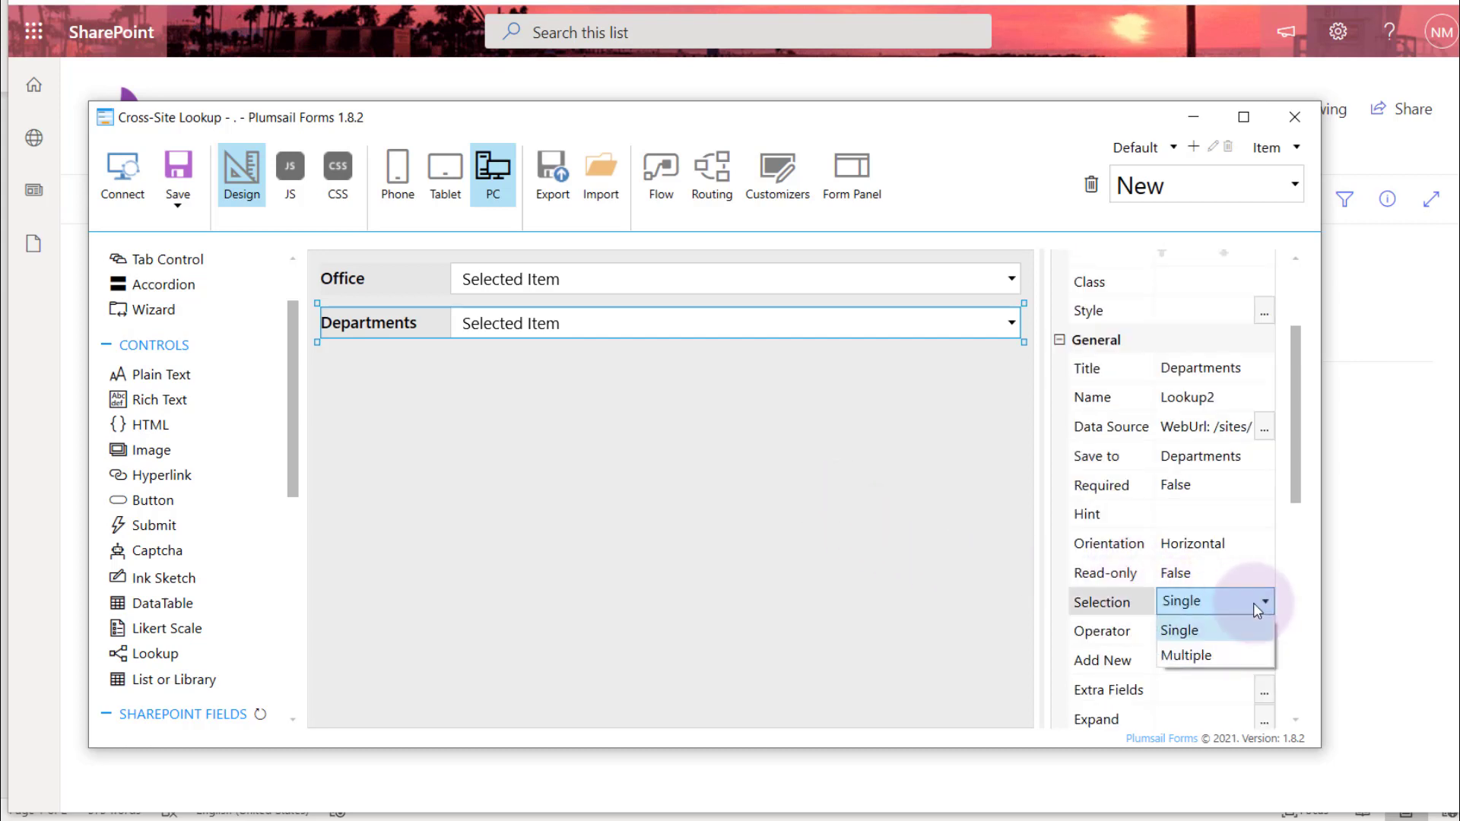
{"action": "left_click", "coordinate": [1257, 658]}
{"action": "key", "text": "ctrl+s"}
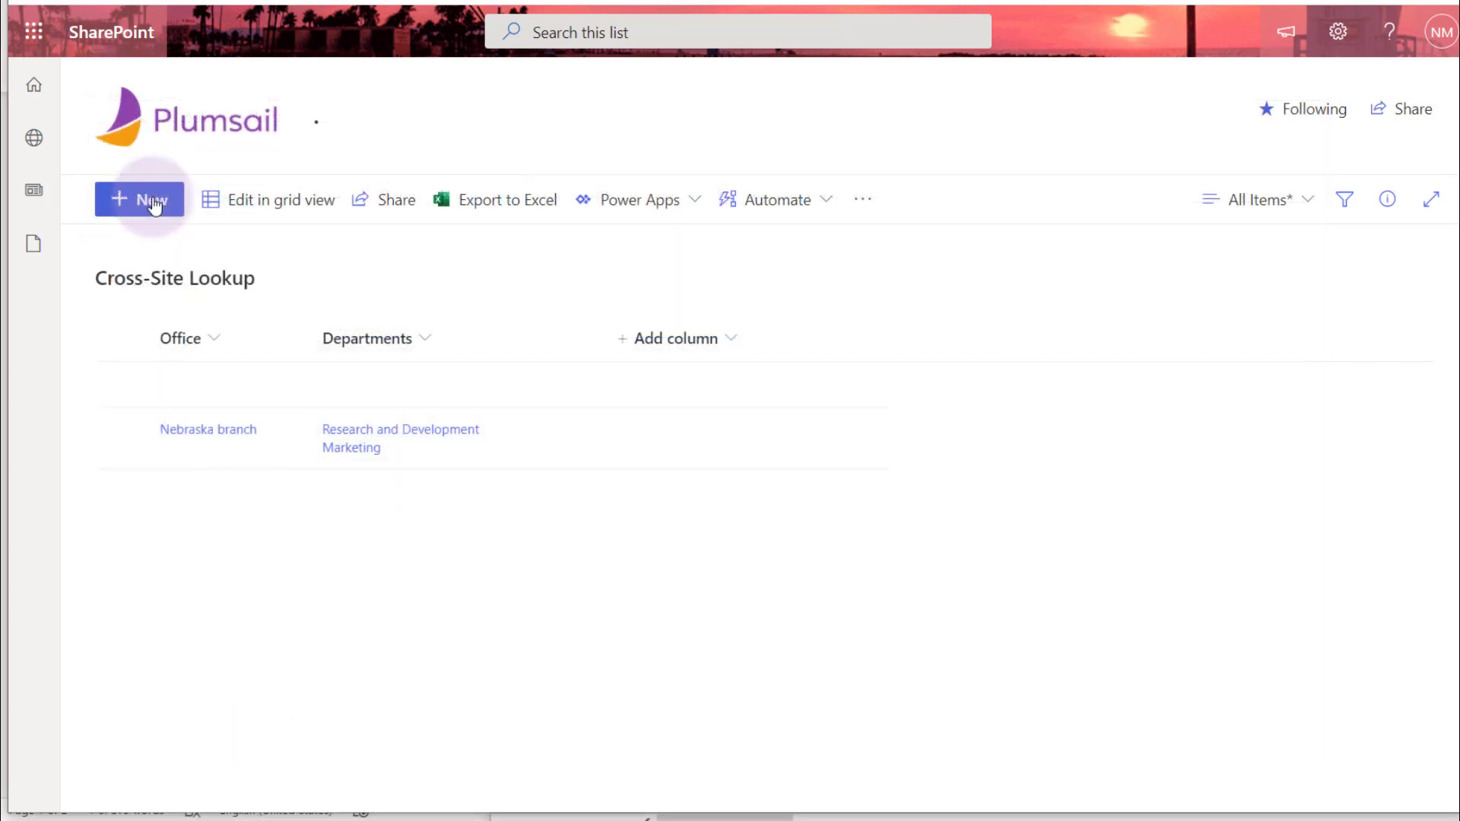
Create a Nebraska branch item with Marketing and Health, Safety and Security departments, then open the office link.
{"action": "left_click", "coordinate": [146, 198]}
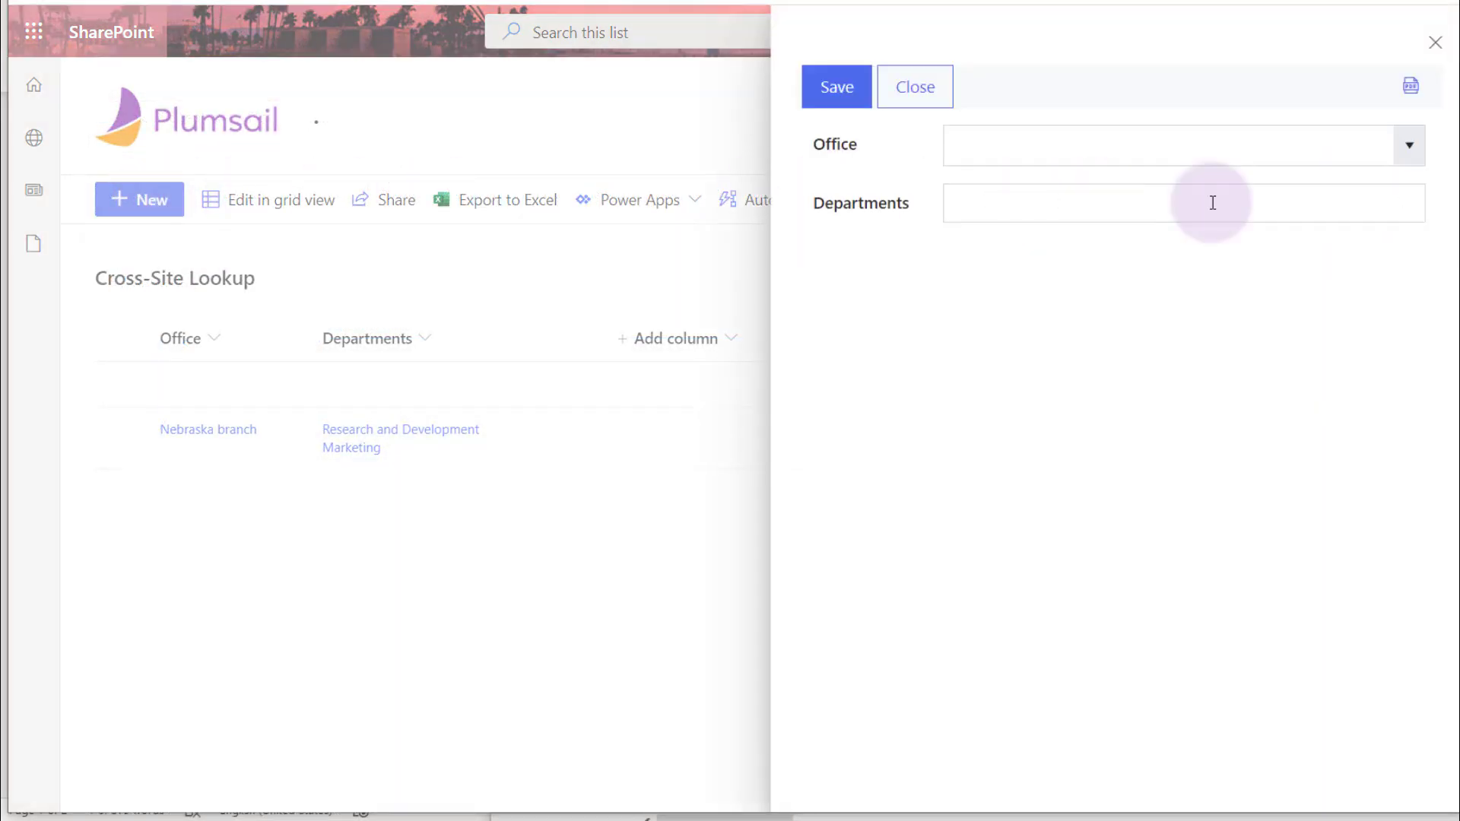
{"action": "left_click", "coordinate": [1410, 145]}
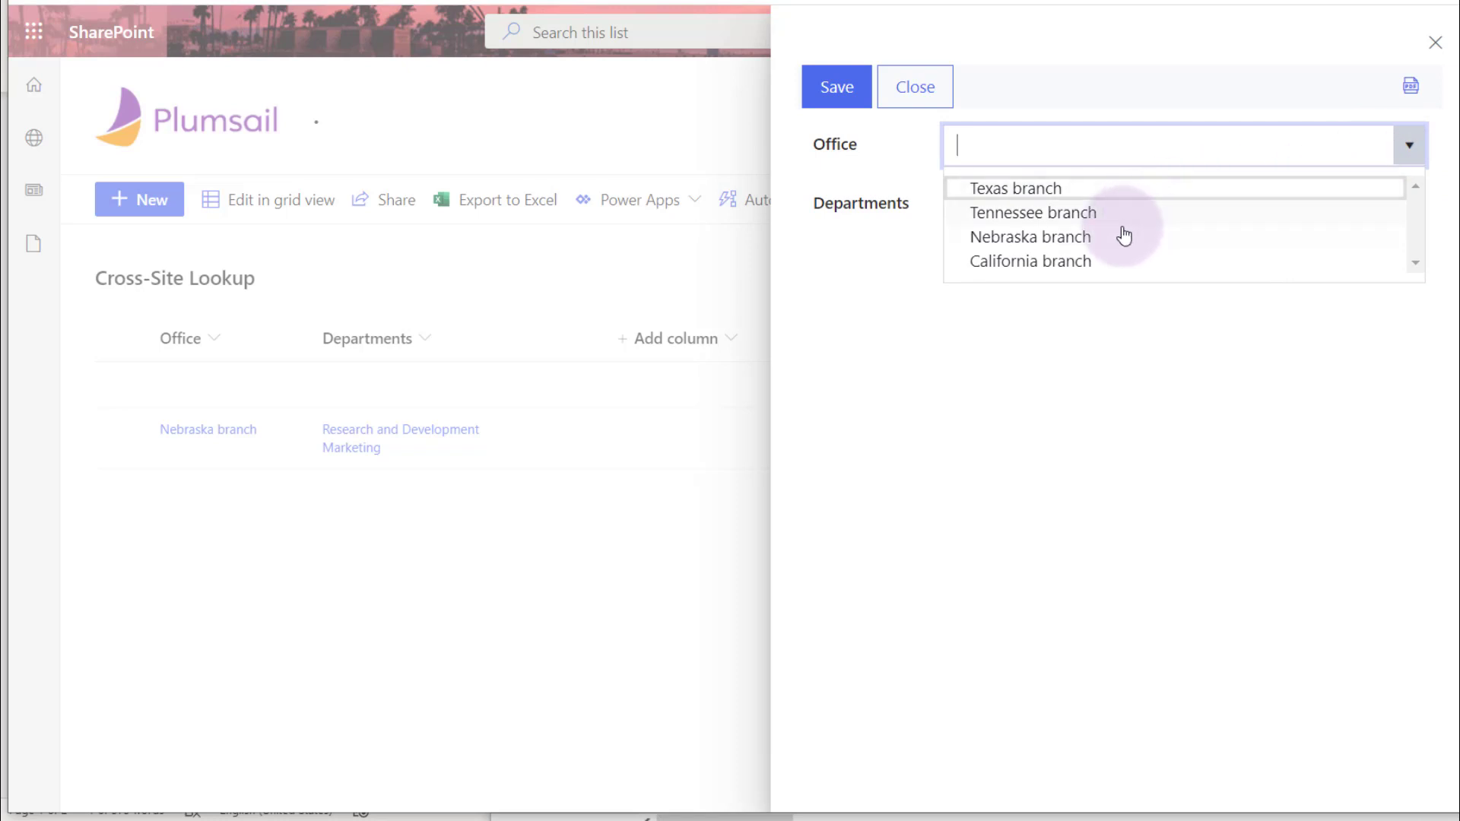
{"action": "left_click", "coordinate": [1123, 236]}
{"action": "left_click", "coordinate": [1197, 202]}
{"action": "left_click", "coordinate": [1164, 294]}
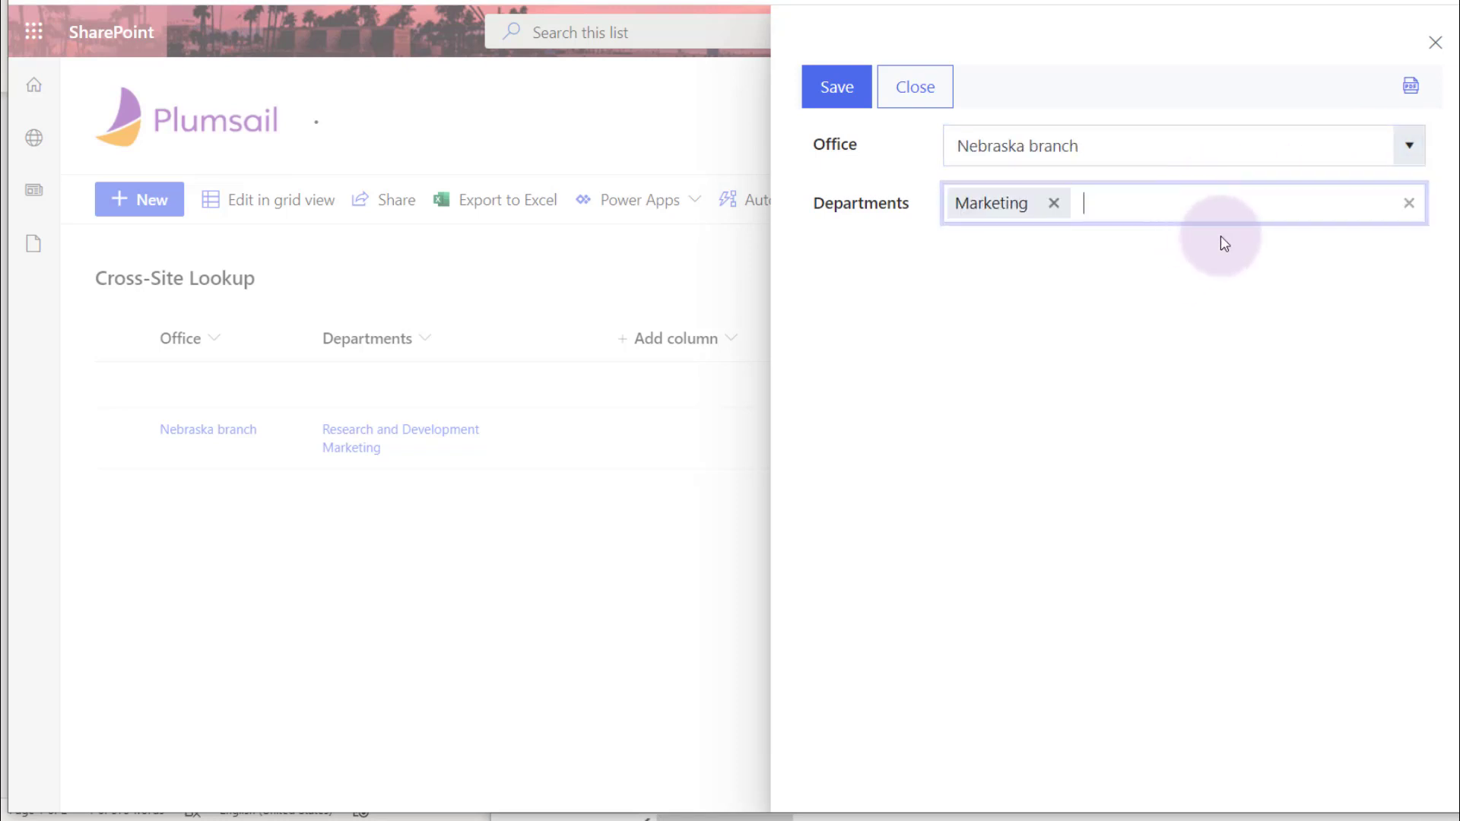
{"action": "left_click", "coordinate": [1249, 216]}
{"action": "left_click", "coordinate": [1179, 422]}
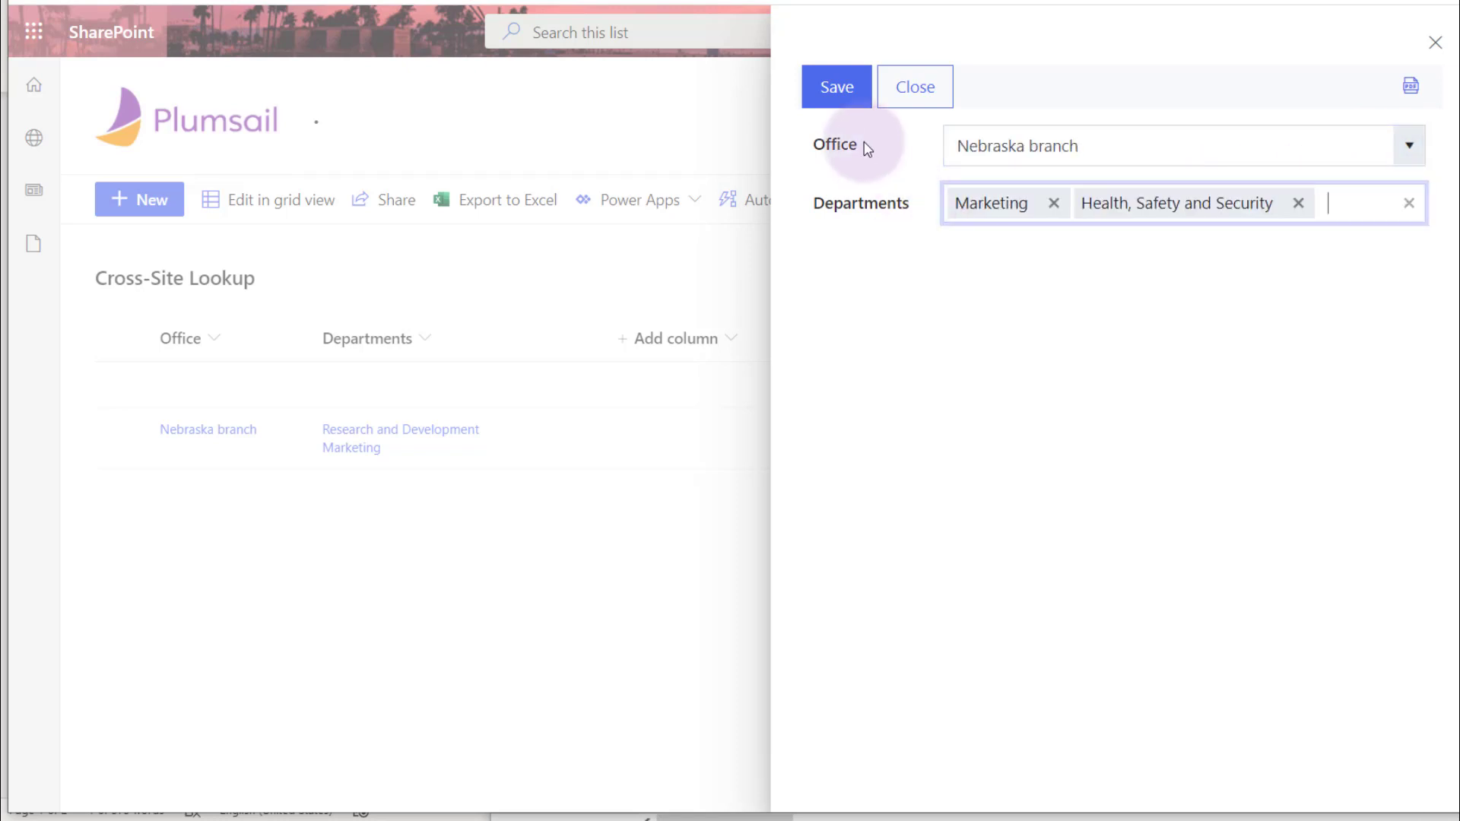
{"action": "left_click", "coordinate": [846, 92]}
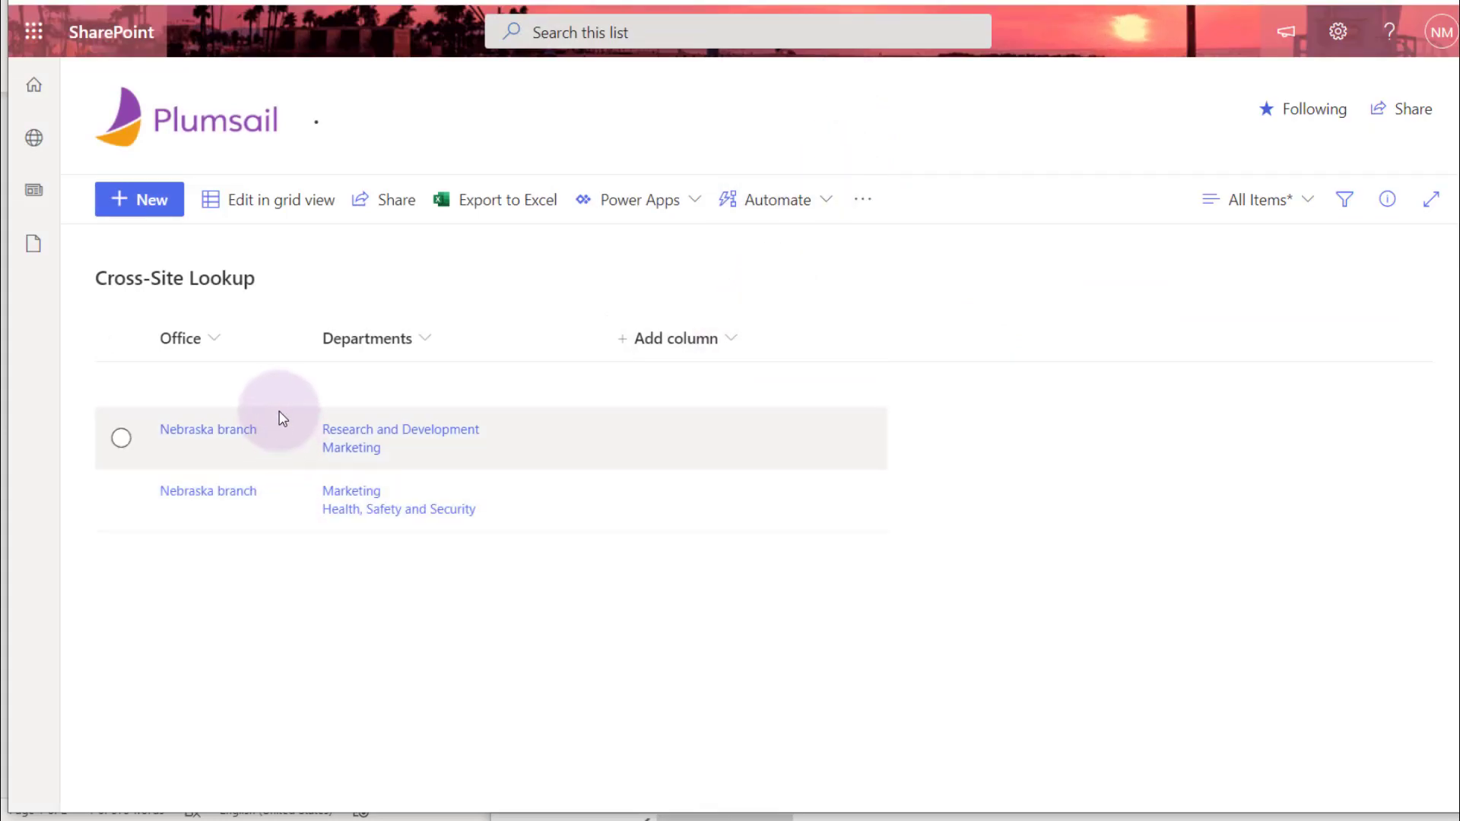
{"action": "left_click", "coordinate": [245, 434]}
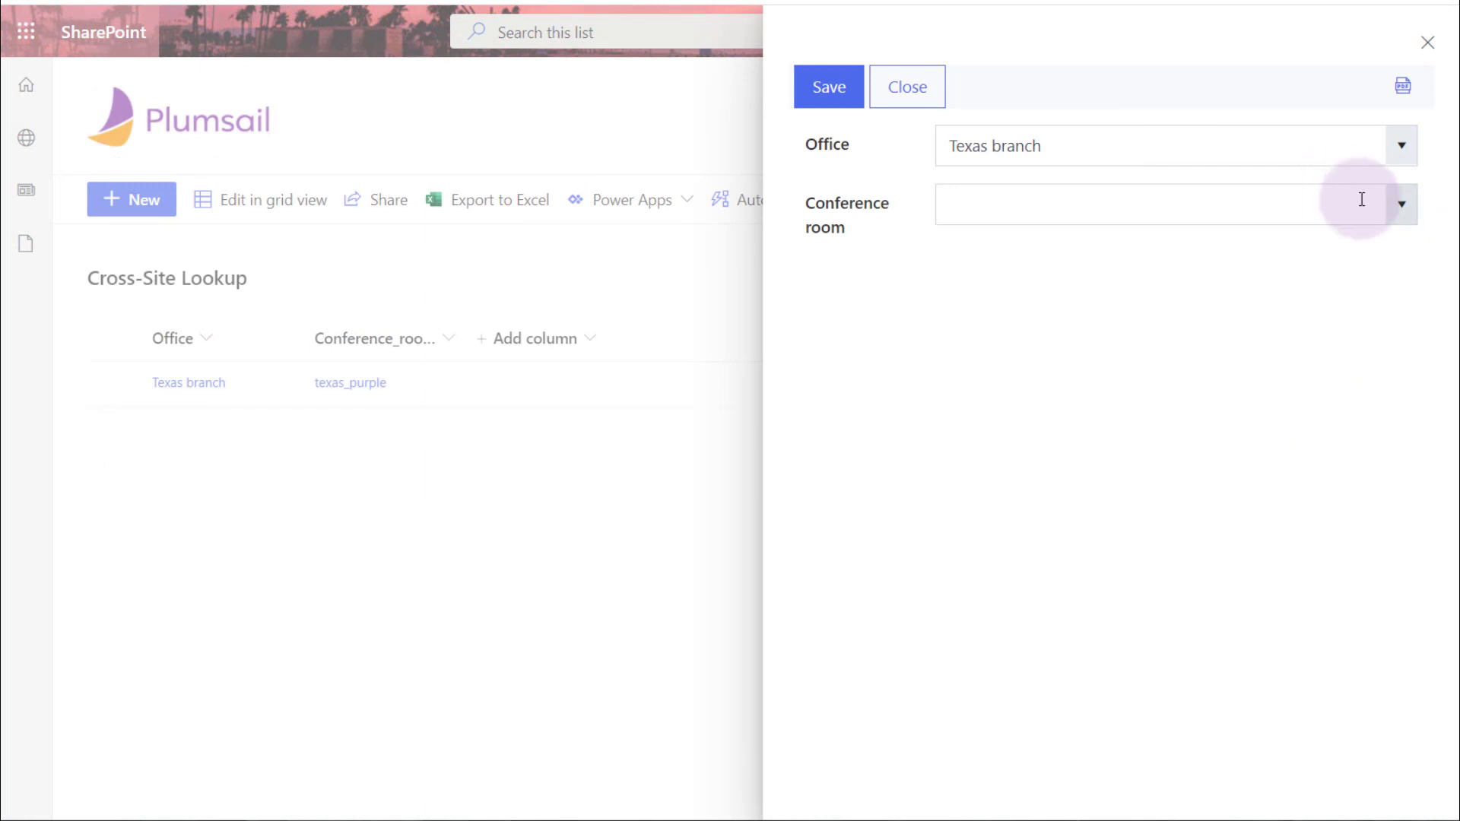
Check which rooms the new form's Conference room lookup offers.
{"action": "left_click", "coordinate": [1400, 209]}
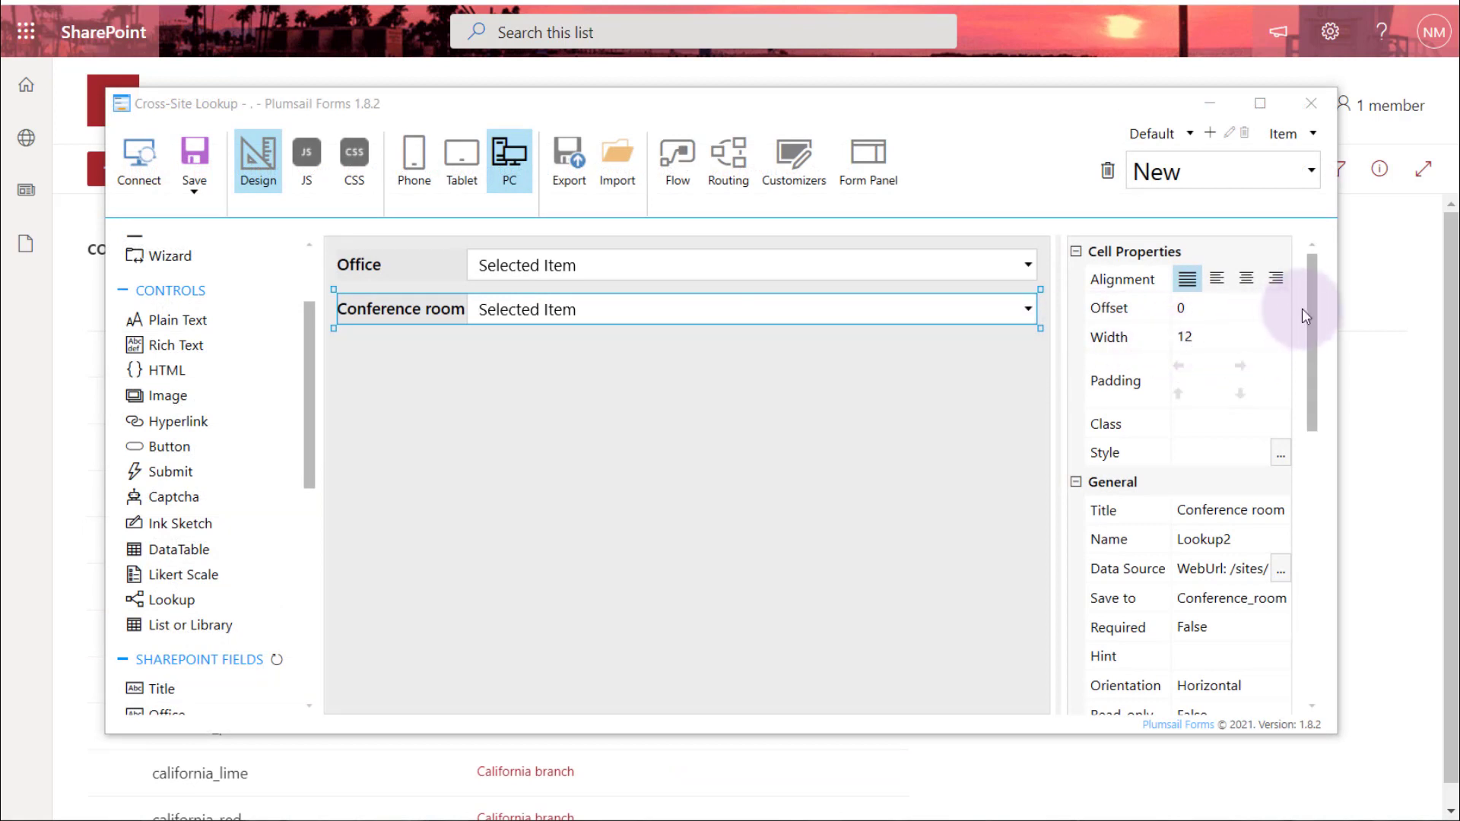
{"action": "left_click_drag", "start_coordinate": [1311, 299], "coordinate": [1317, 507]}
Set the Conference room filter: Depends on Office, Match to office.
{"action": "left_click", "coordinate": [1260, 448]}
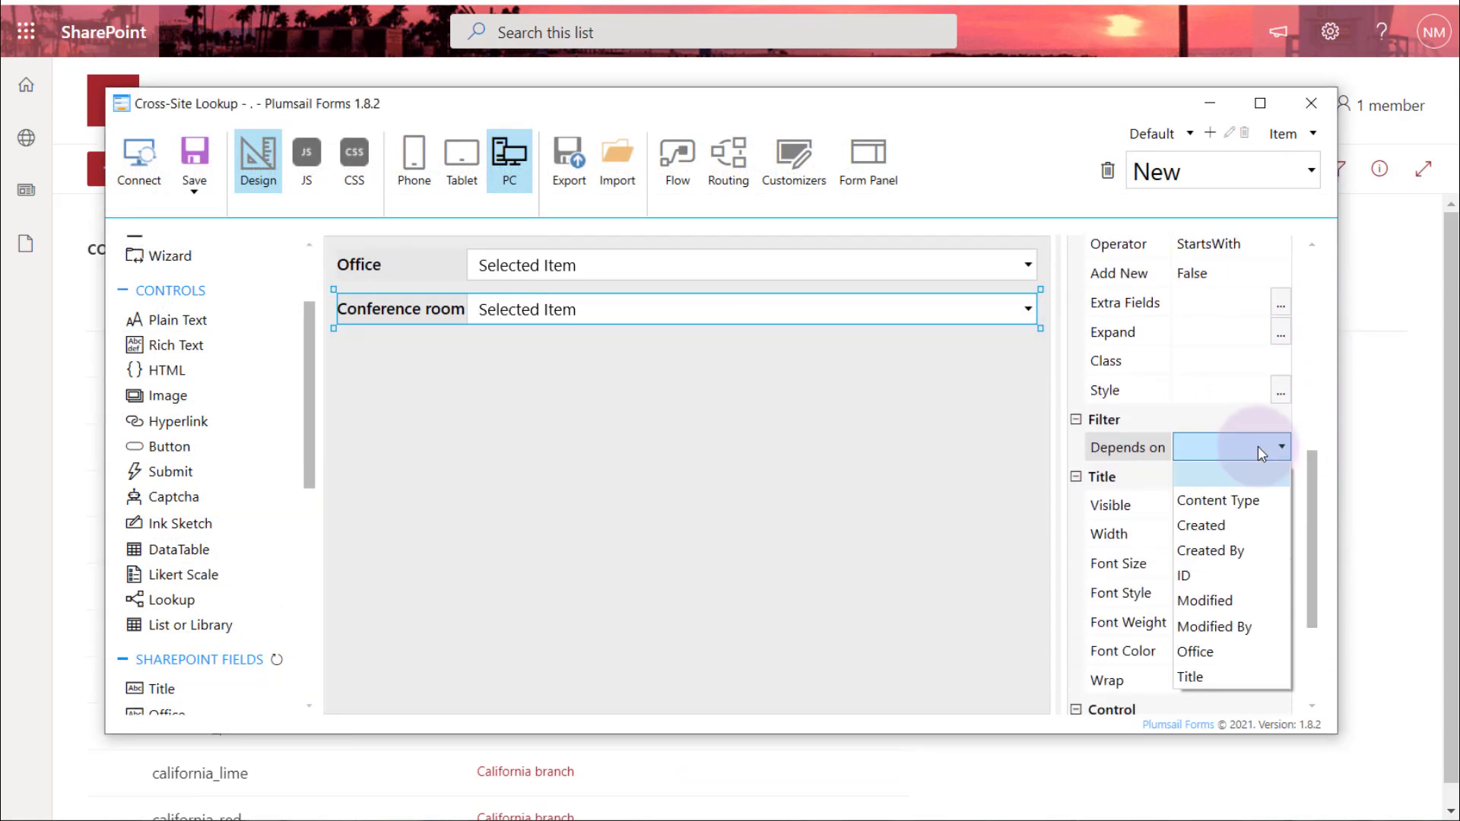
{"action": "left_click", "coordinate": [1222, 651]}
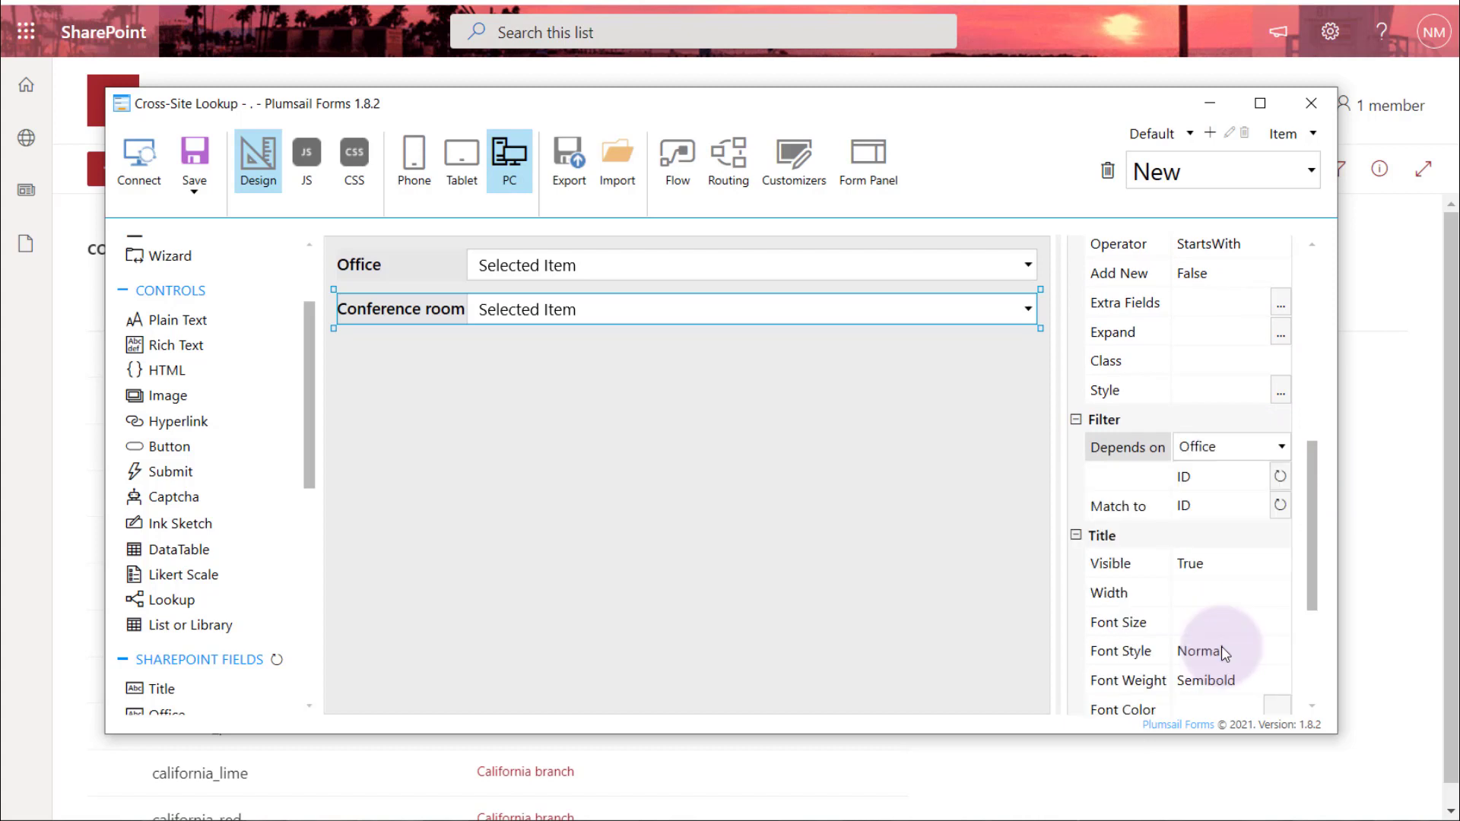
{"action": "left_click", "coordinate": [1238, 505]}
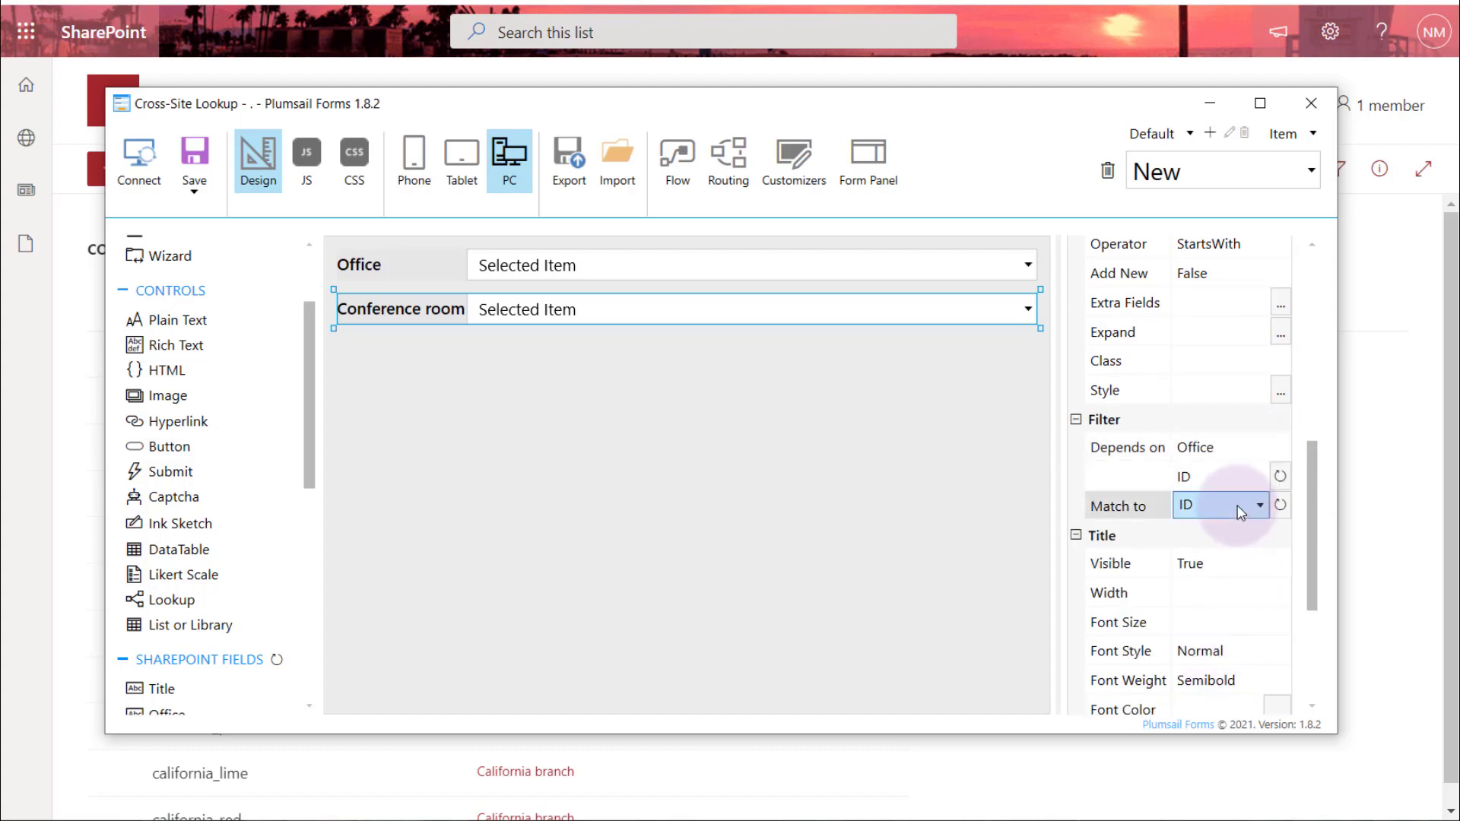
{"action": "left_click", "coordinate": [1239, 512]}
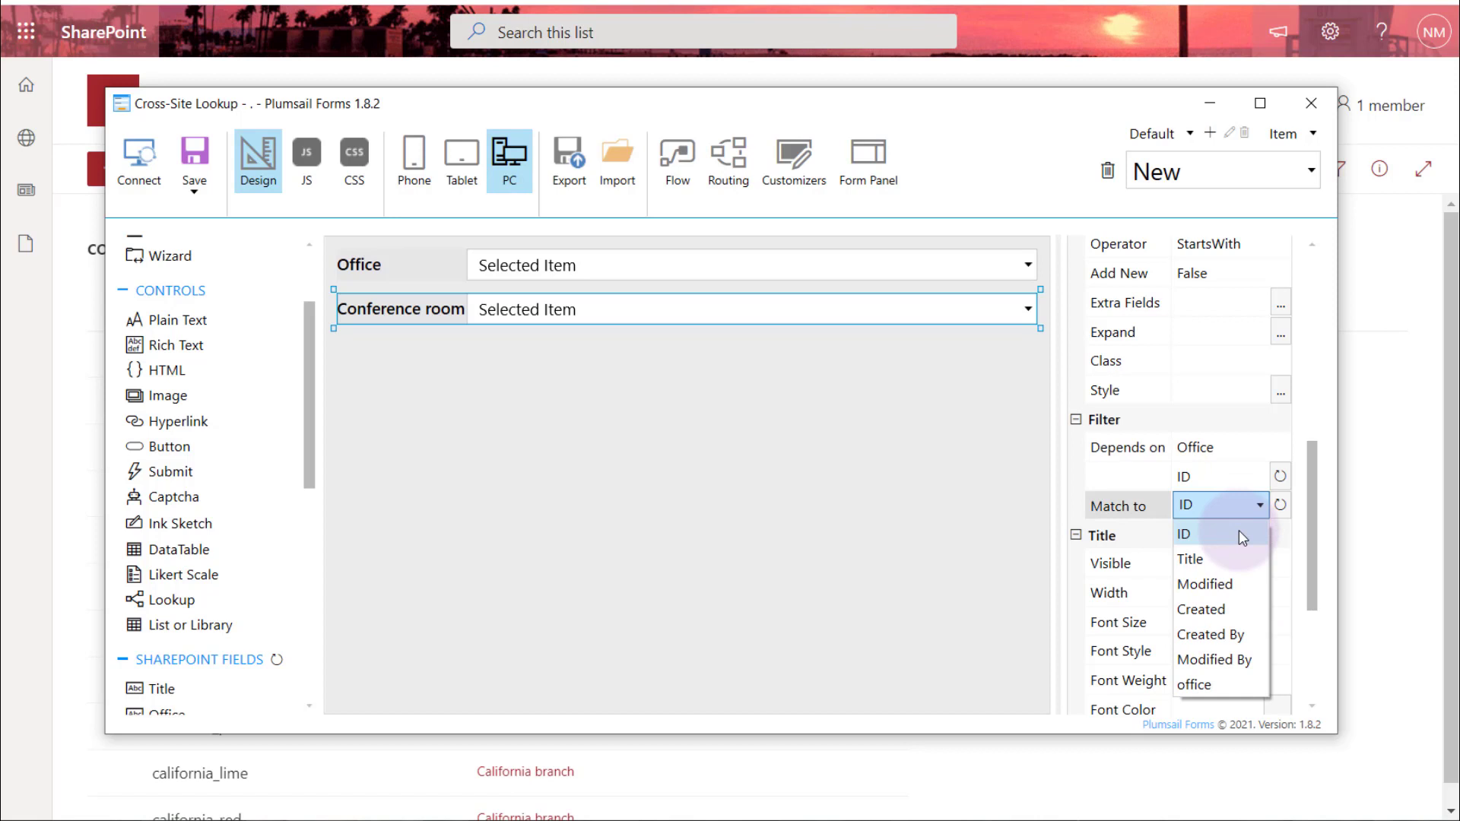
{"action": "left_click", "coordinate": [1227, 682]}
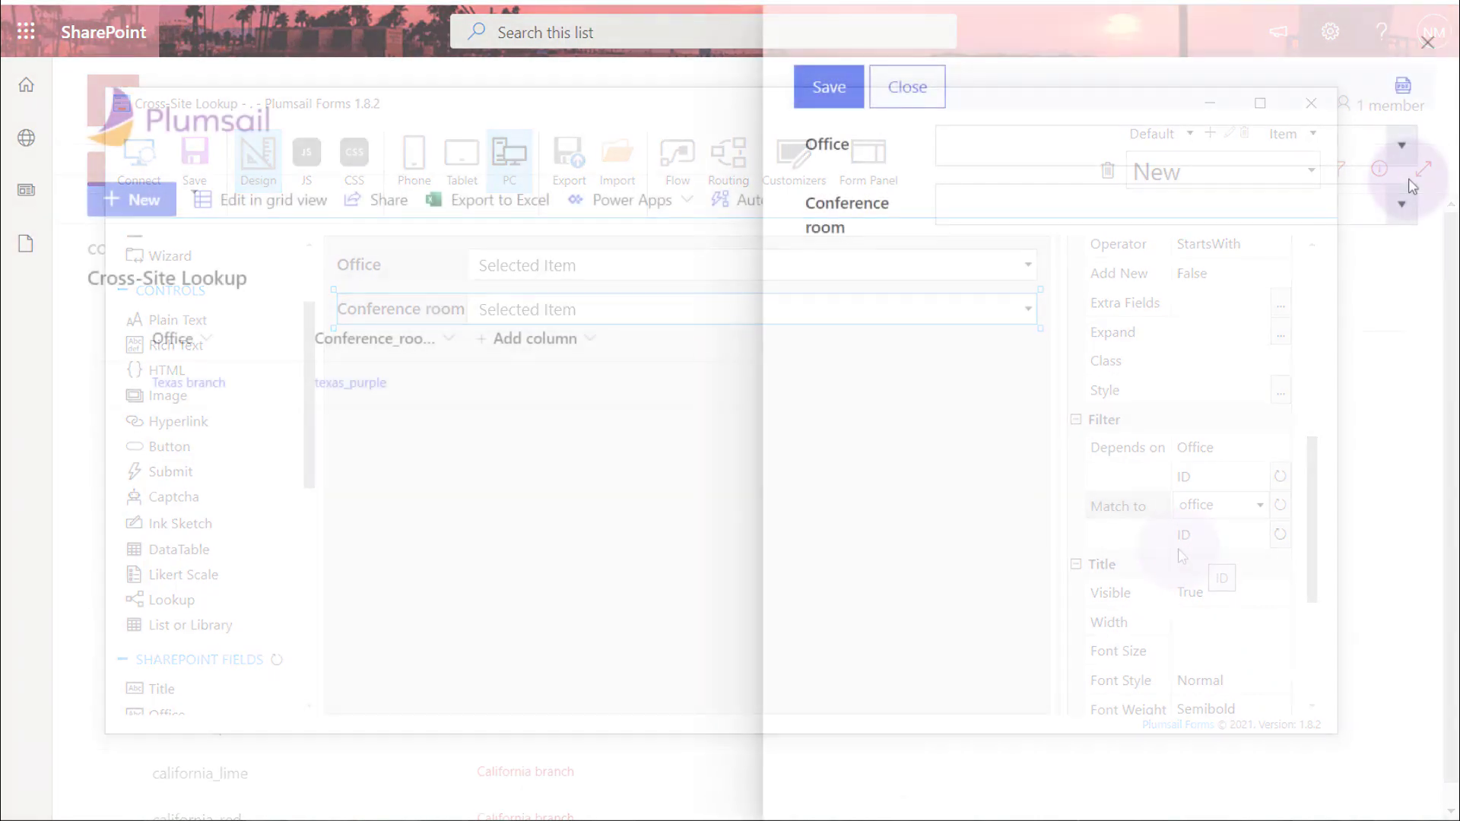
Compare the conference rooms offered for Texas branch and then Tennessee branch.
{"action": "left_click", "coordinate": [1404, 146]}
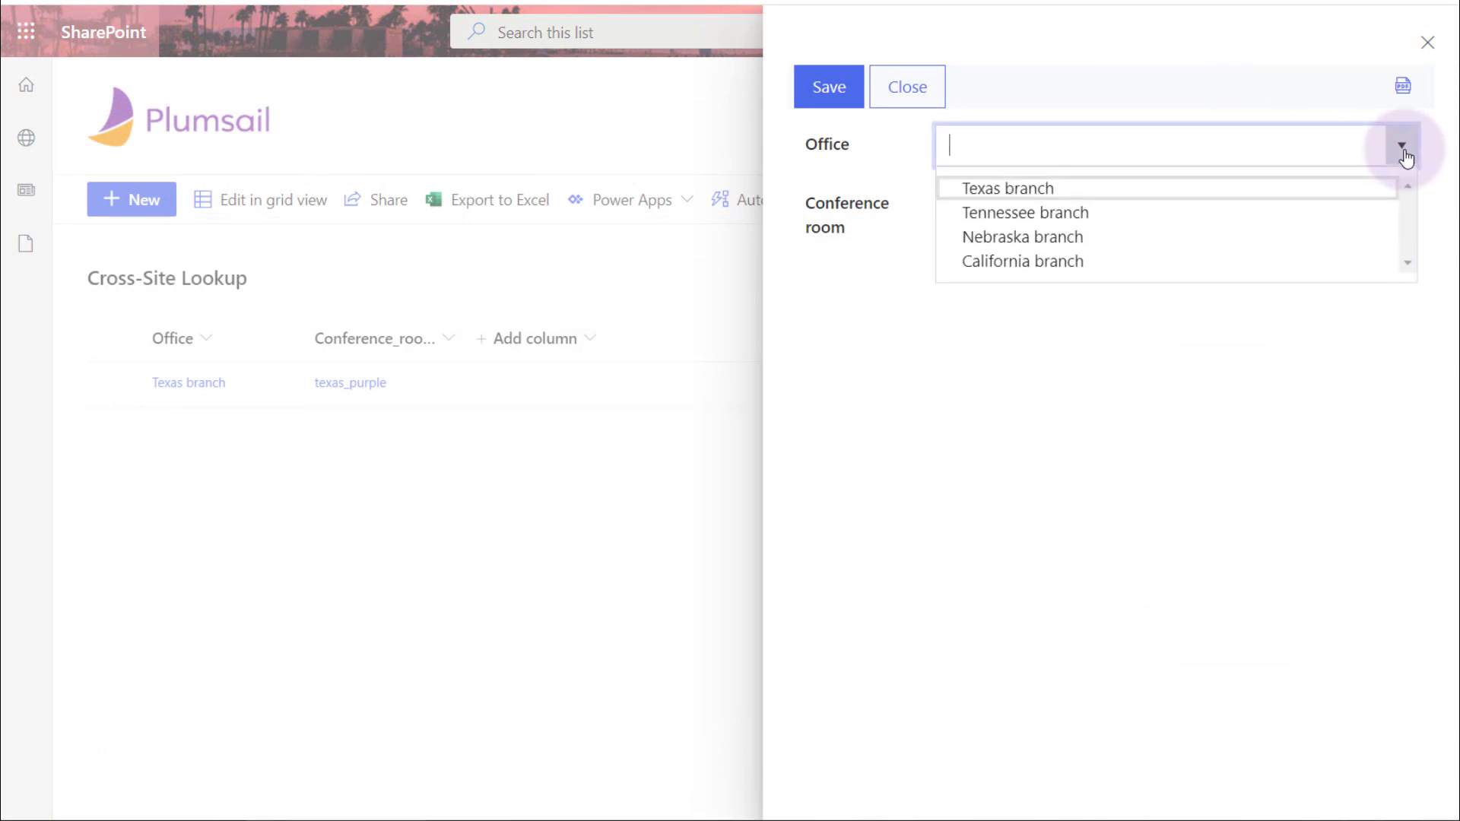
{"action": "left_click", "coordinate": [1270, 188]}
{"action": "left_click", "coordinate": [1401, 219]}
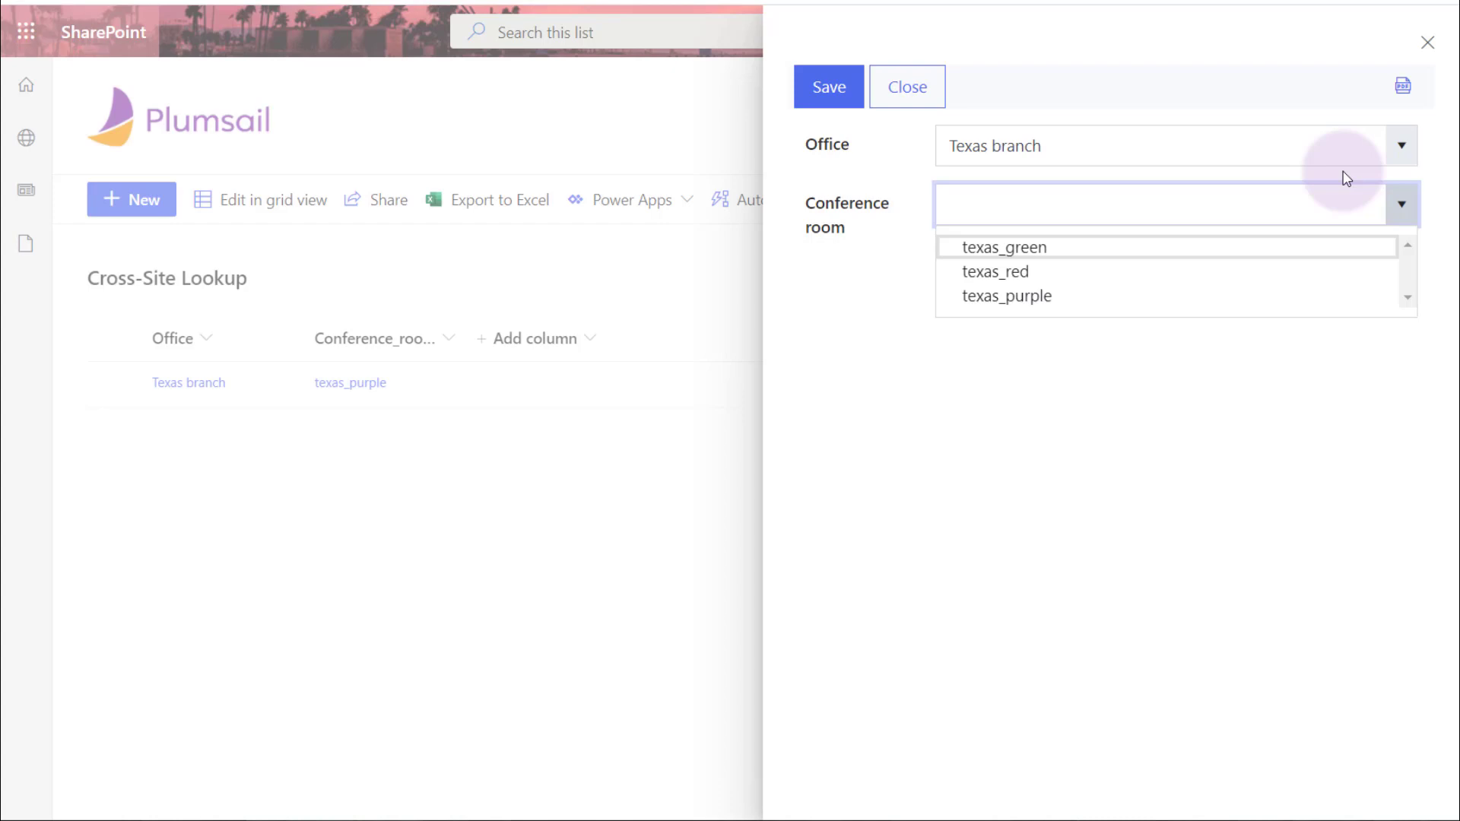
{"action": "left_click", "coordinate": [1396, 145]}
{"action": "left_click", "coordinate": [1136, 203]}
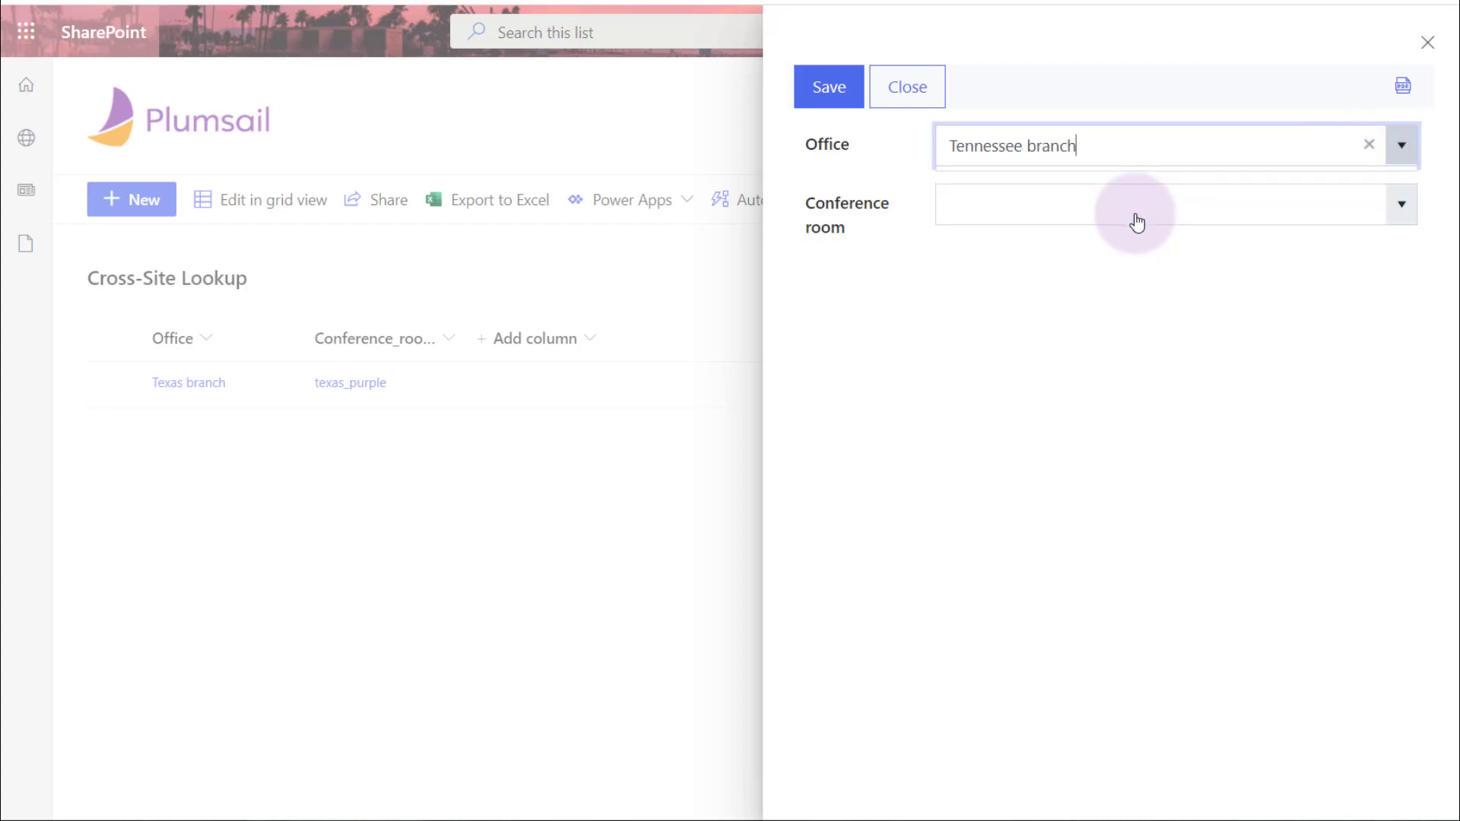
{"action": "left_click", "coordinate": [1399, 209]}
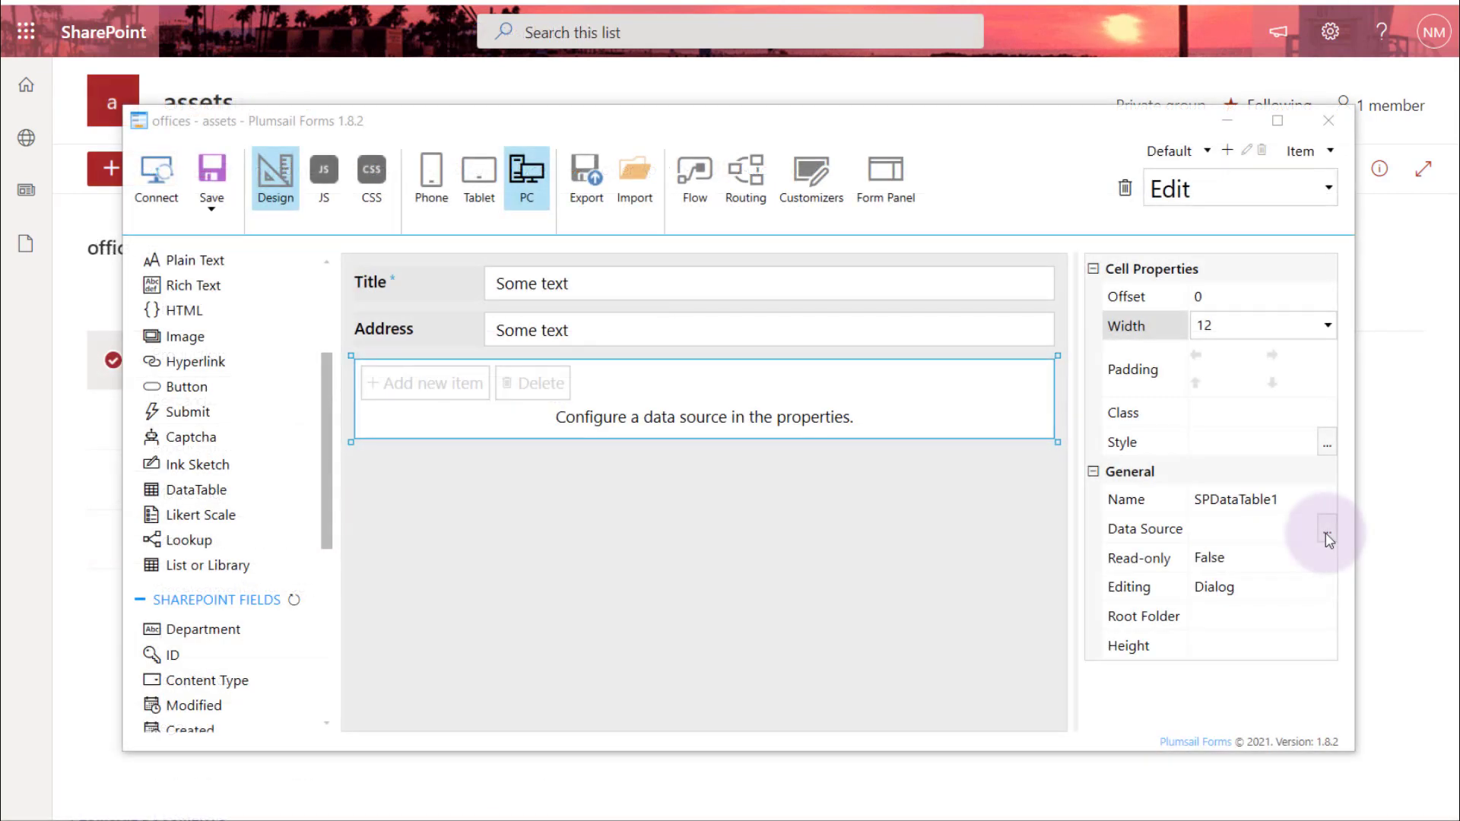
Source the data table from organization's departments list via Office, then open Texas branch.
{"action": "left_click", "coordinate": [1327, 533]}
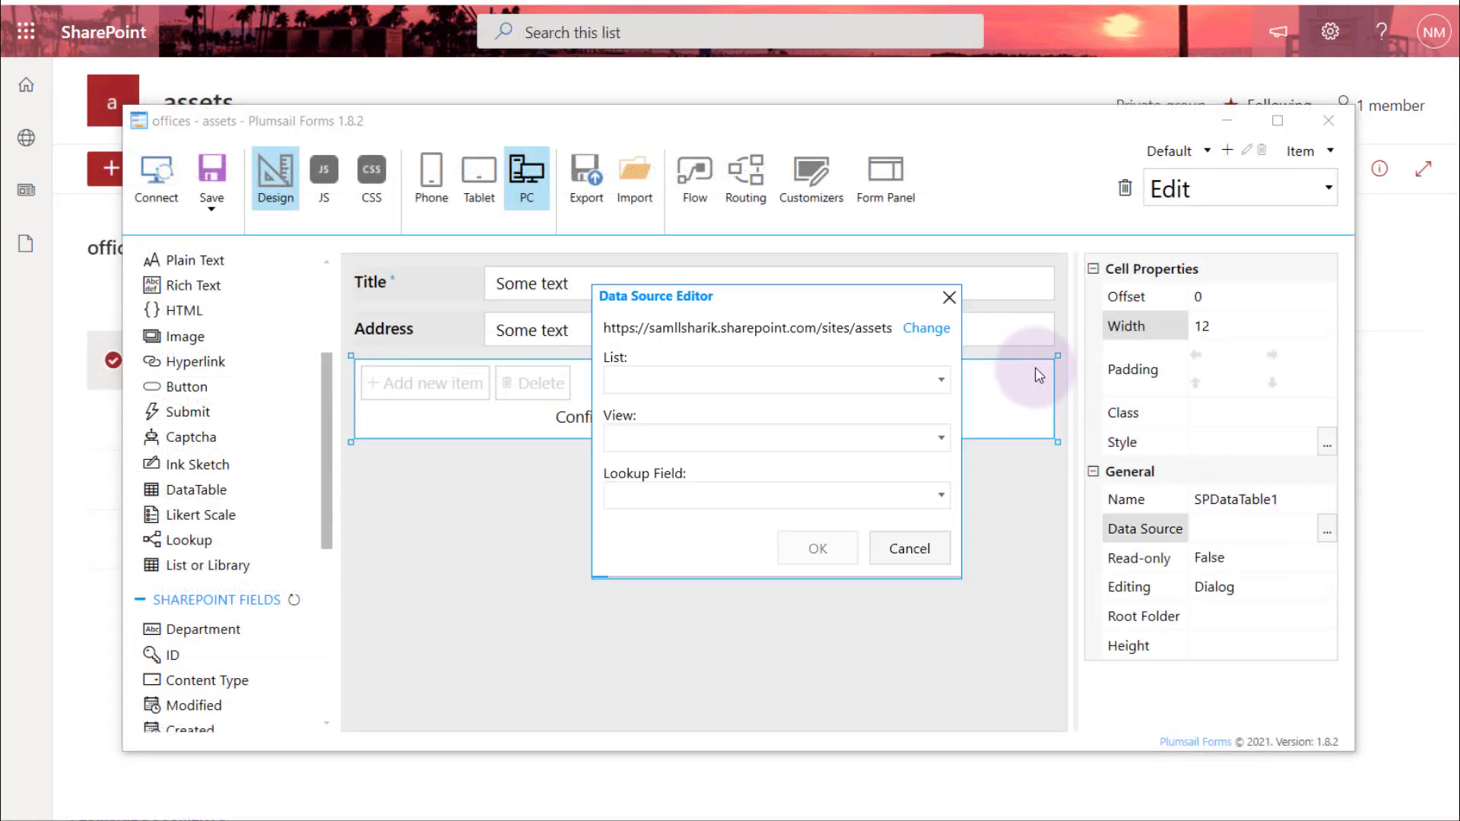
{"action": "left_click", "coordinate": [921, 333]}
{"action": "left_click_drag", "start_coordinate": [920, 332], "coordinate": [861, 334]}
{"action": "type", "text": "/sites/organization"}
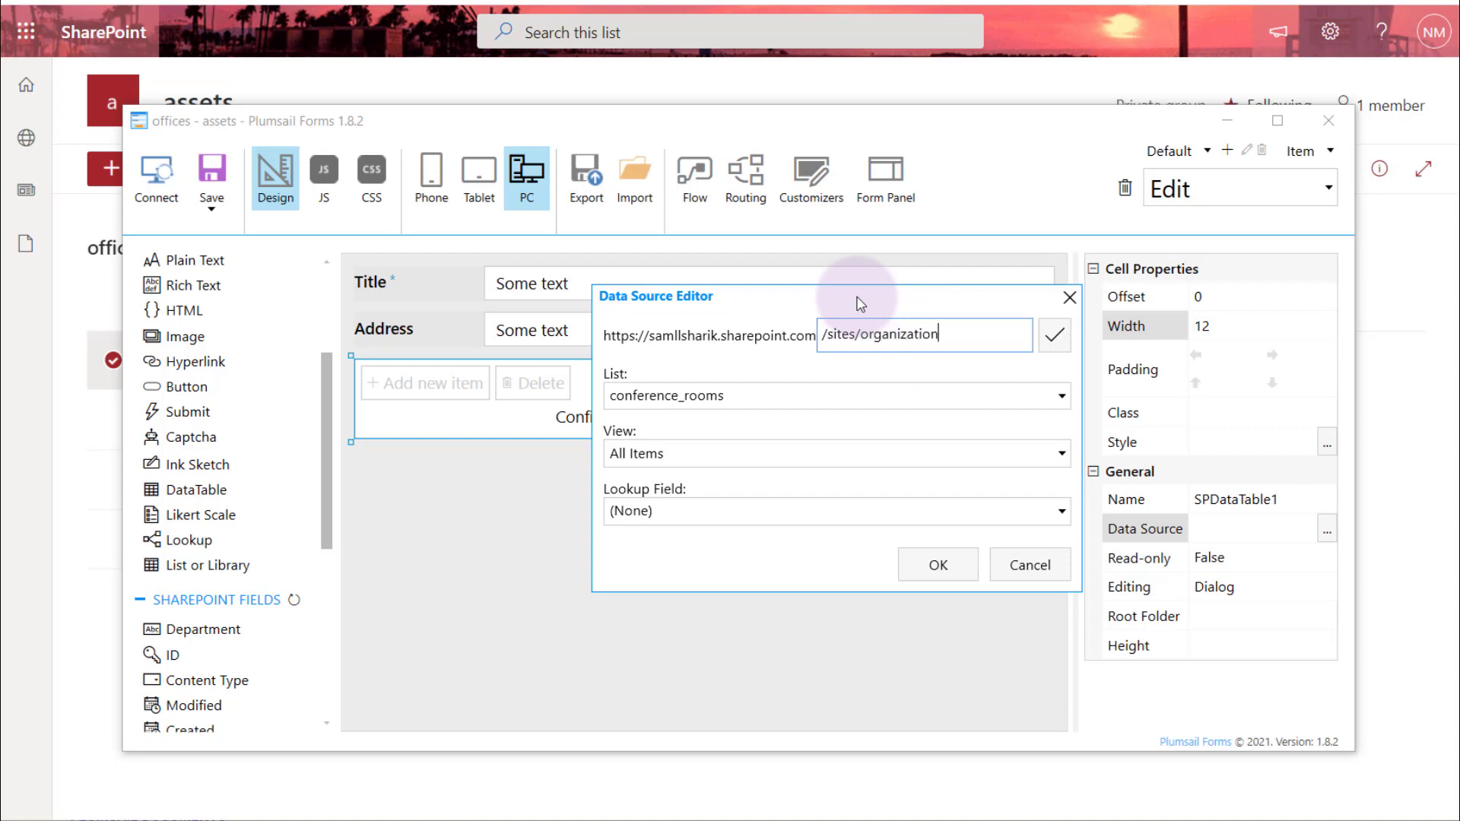
{"action": "key", "text": "Return"}
{"action": "left_click", "coordinate": [862, 378]}
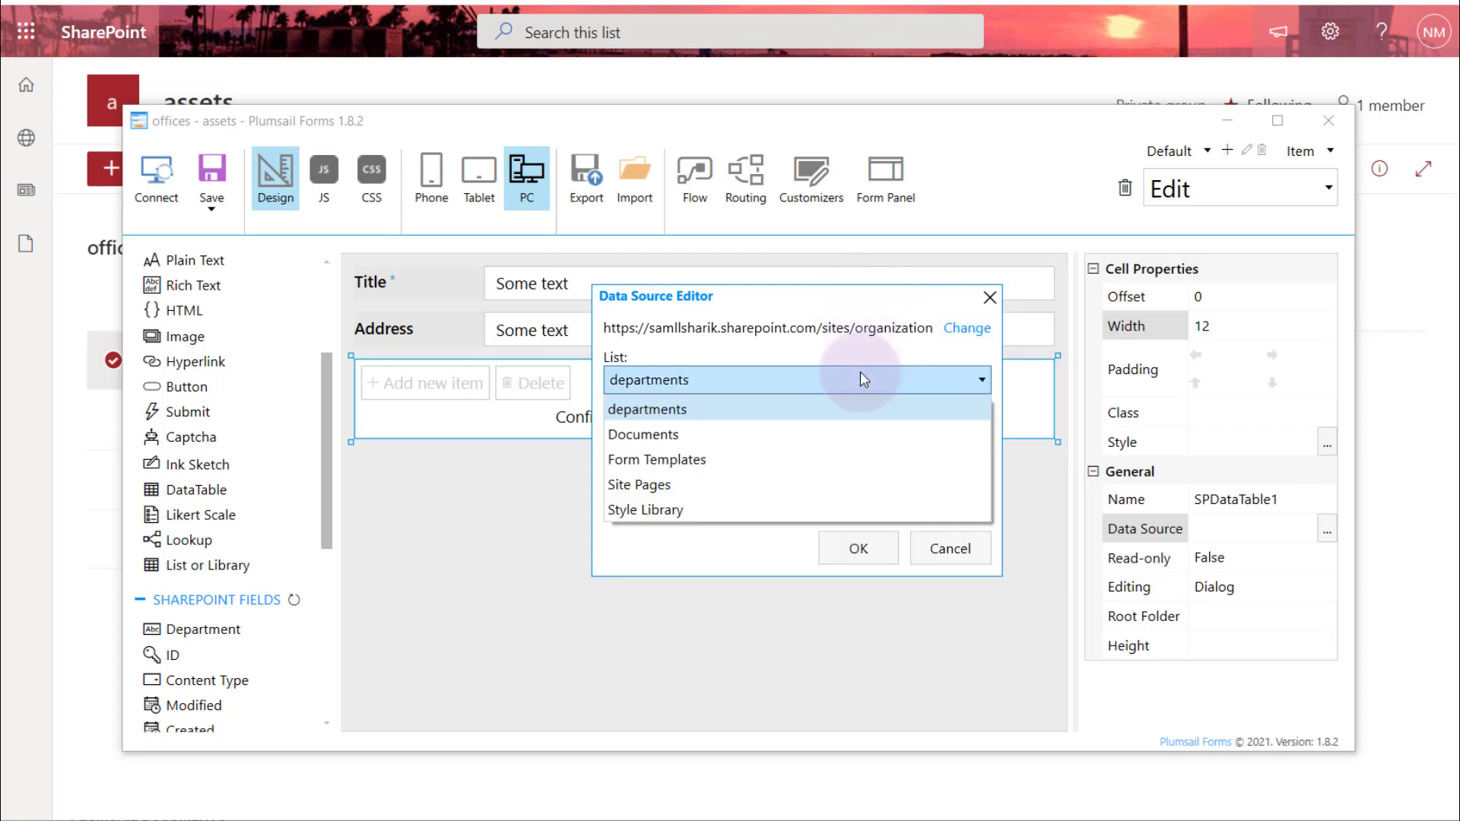
{"action": "left_click", "coordinate": [841, 411]}
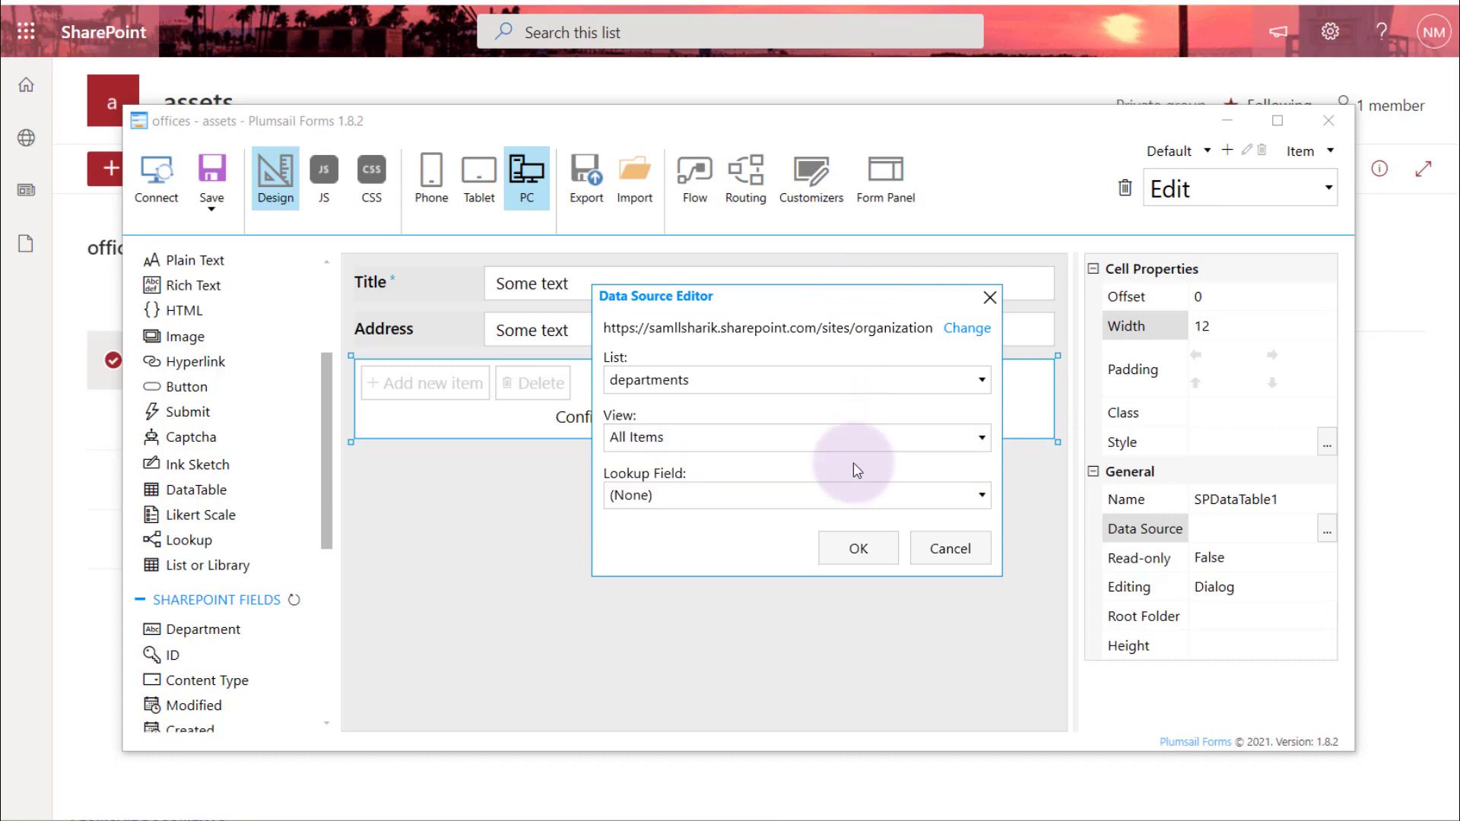
{"action": "left_click", "coordinate": [850, 494]}
{"action": "left_click", "coordinate": [844, 550]}
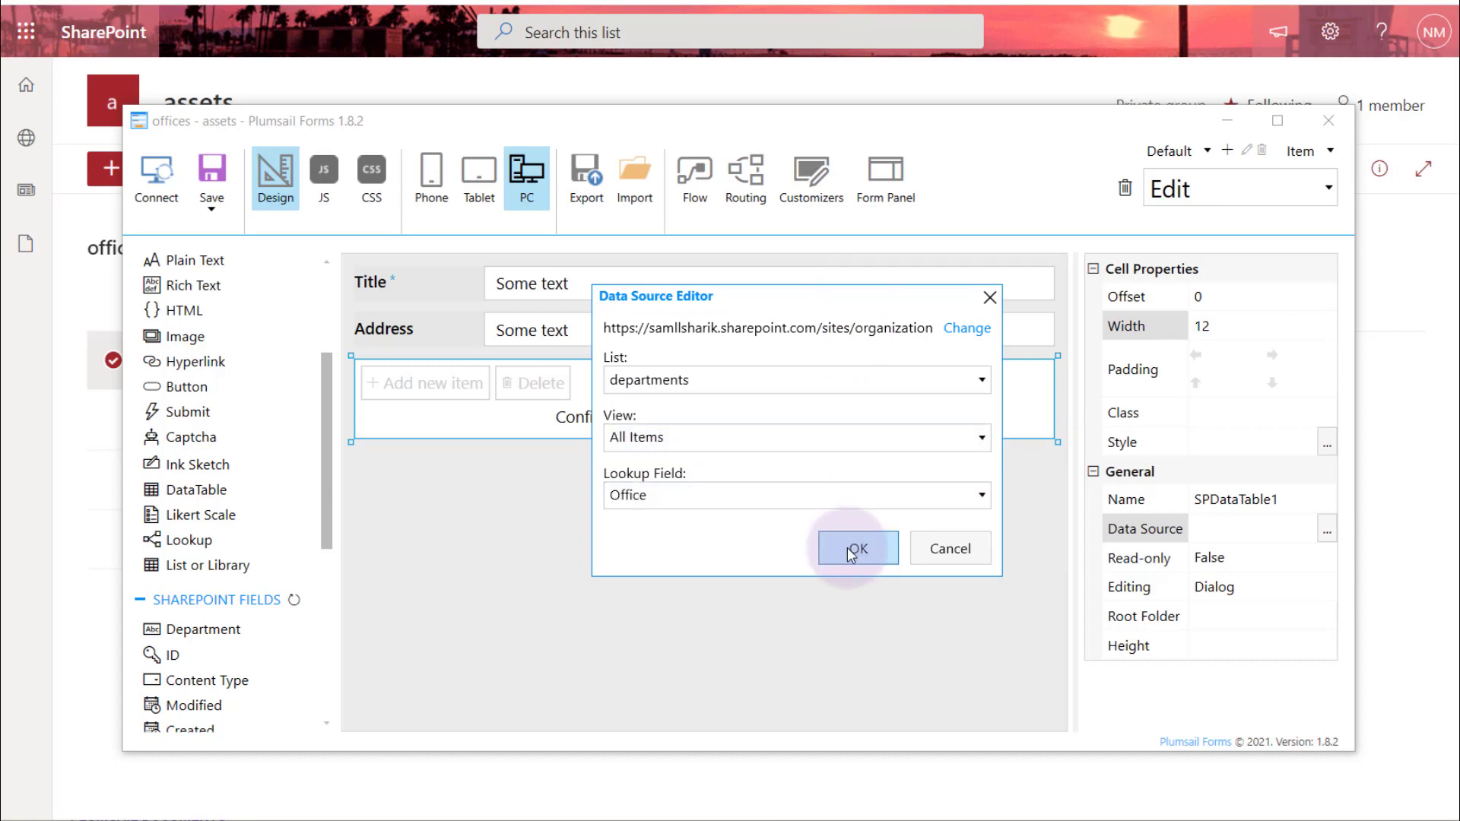
{"action": "left_click", "coordinate": [850, 553]}
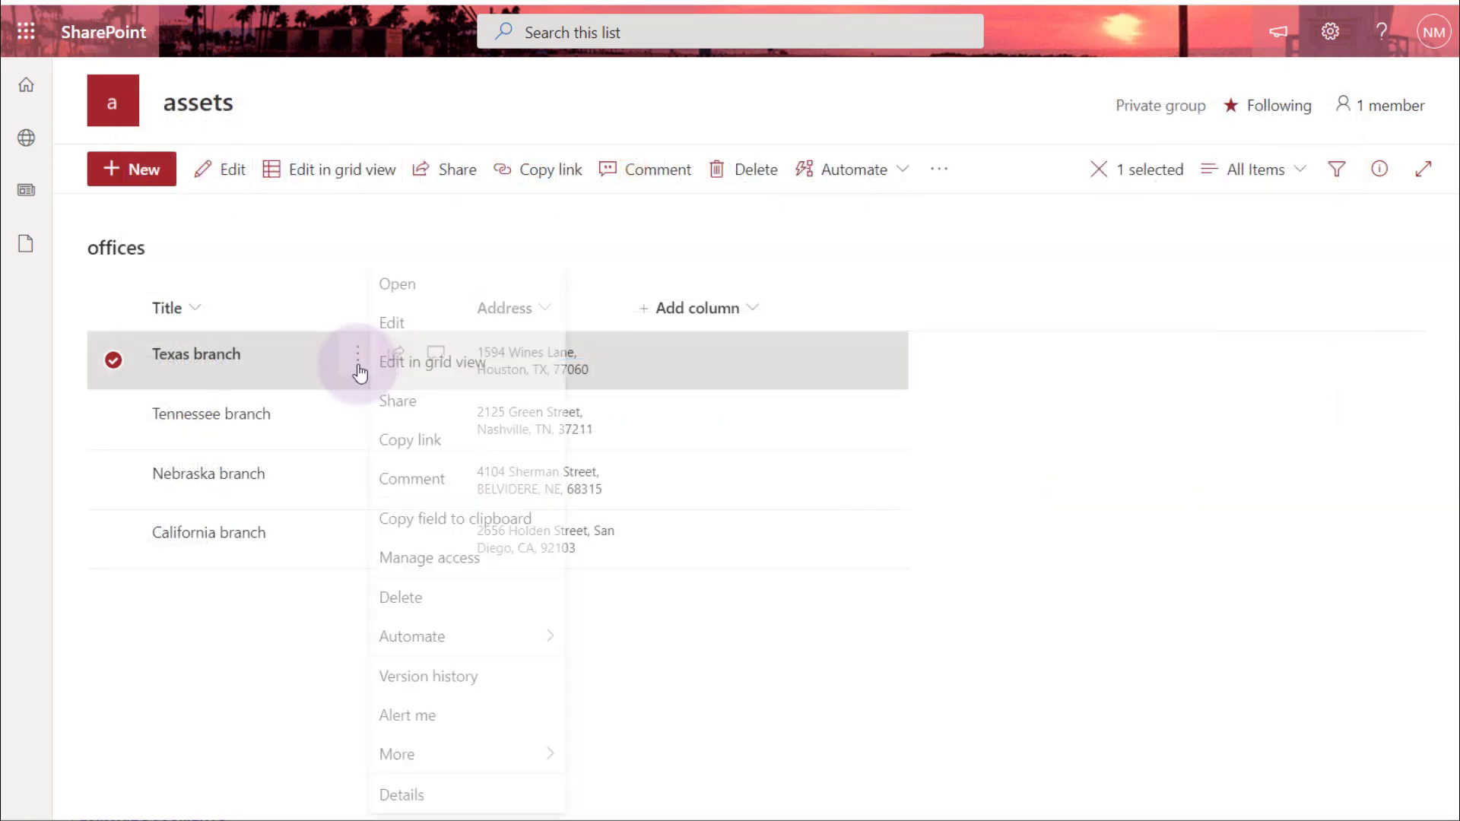
{"action": "left_click", "coordinate": [417, 332]}
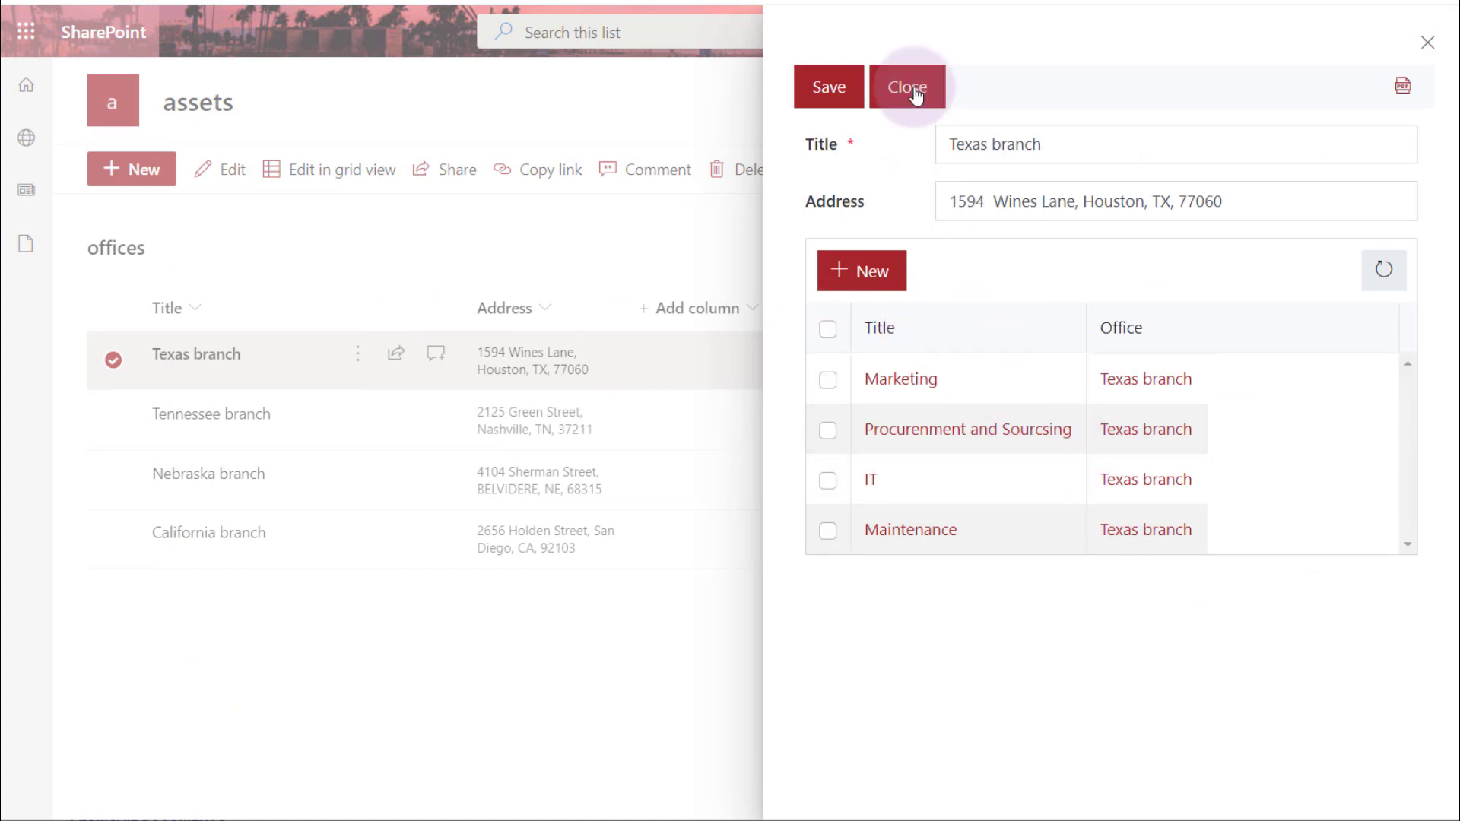
Open the Texas branch item to see its related departments.
{"action": "left_click", "coordinate": [912, 91]}
{"action": "right_click", "coordinate": [382, 417]}
{"action": "left_click", "coordinate": [414, 329]}
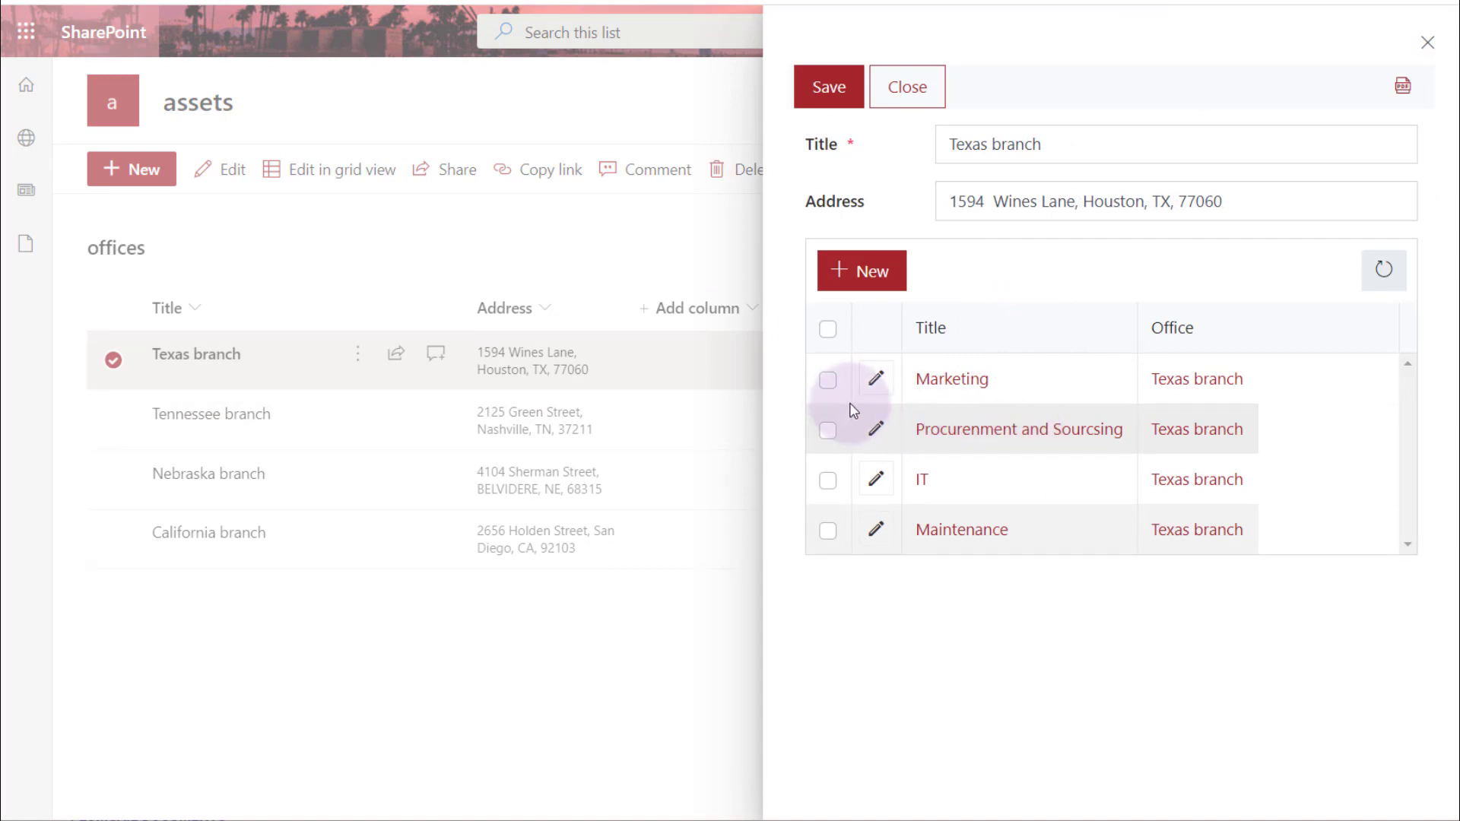
Edit the Marketing row's Office inline, then go to the Plumsail Forms trial page.
{"action": "left_click", "coordinate": [876, 379]}
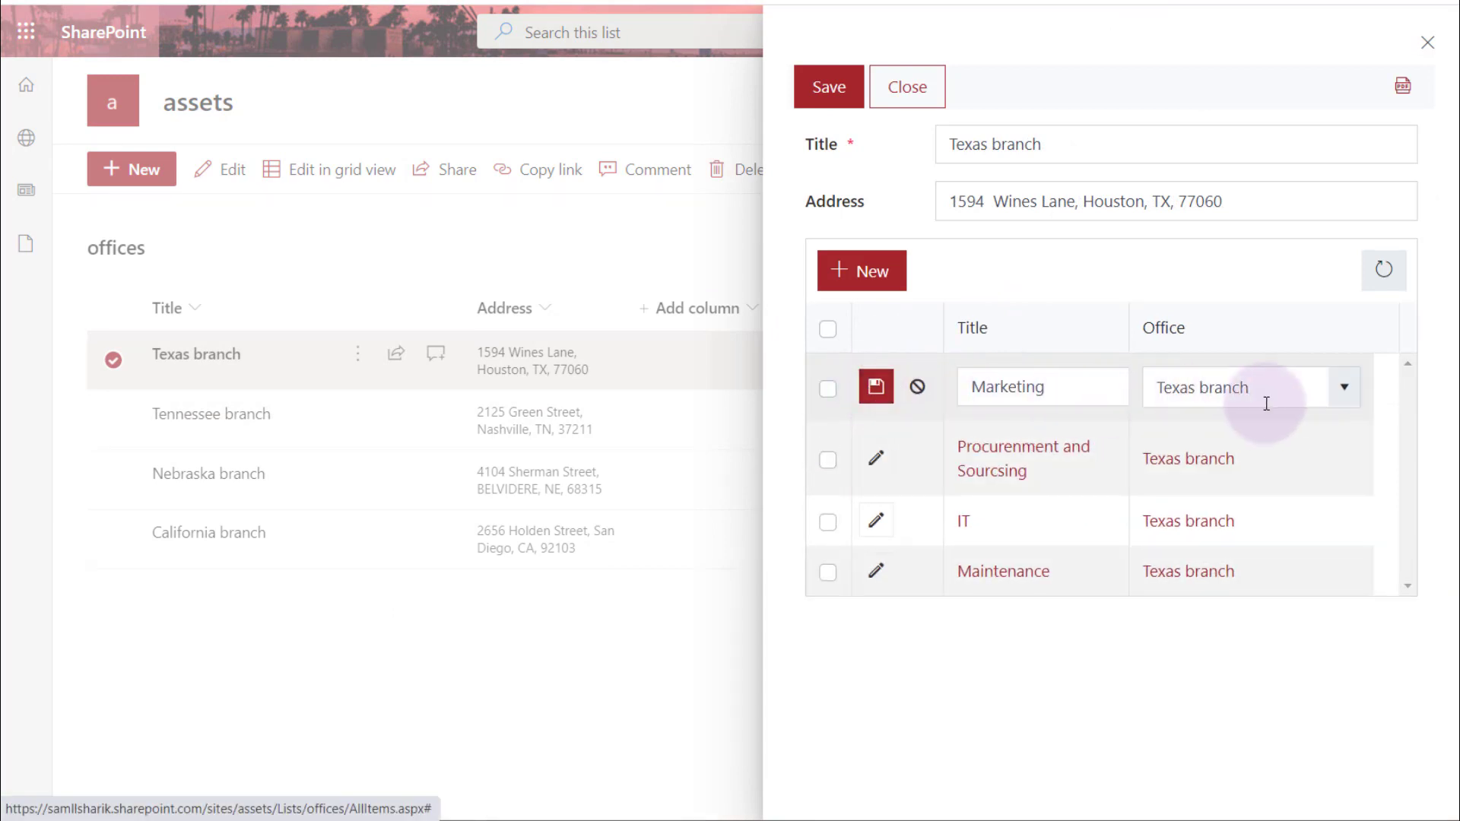
{"action": "left_click", "coordinate": [1345, 389]}
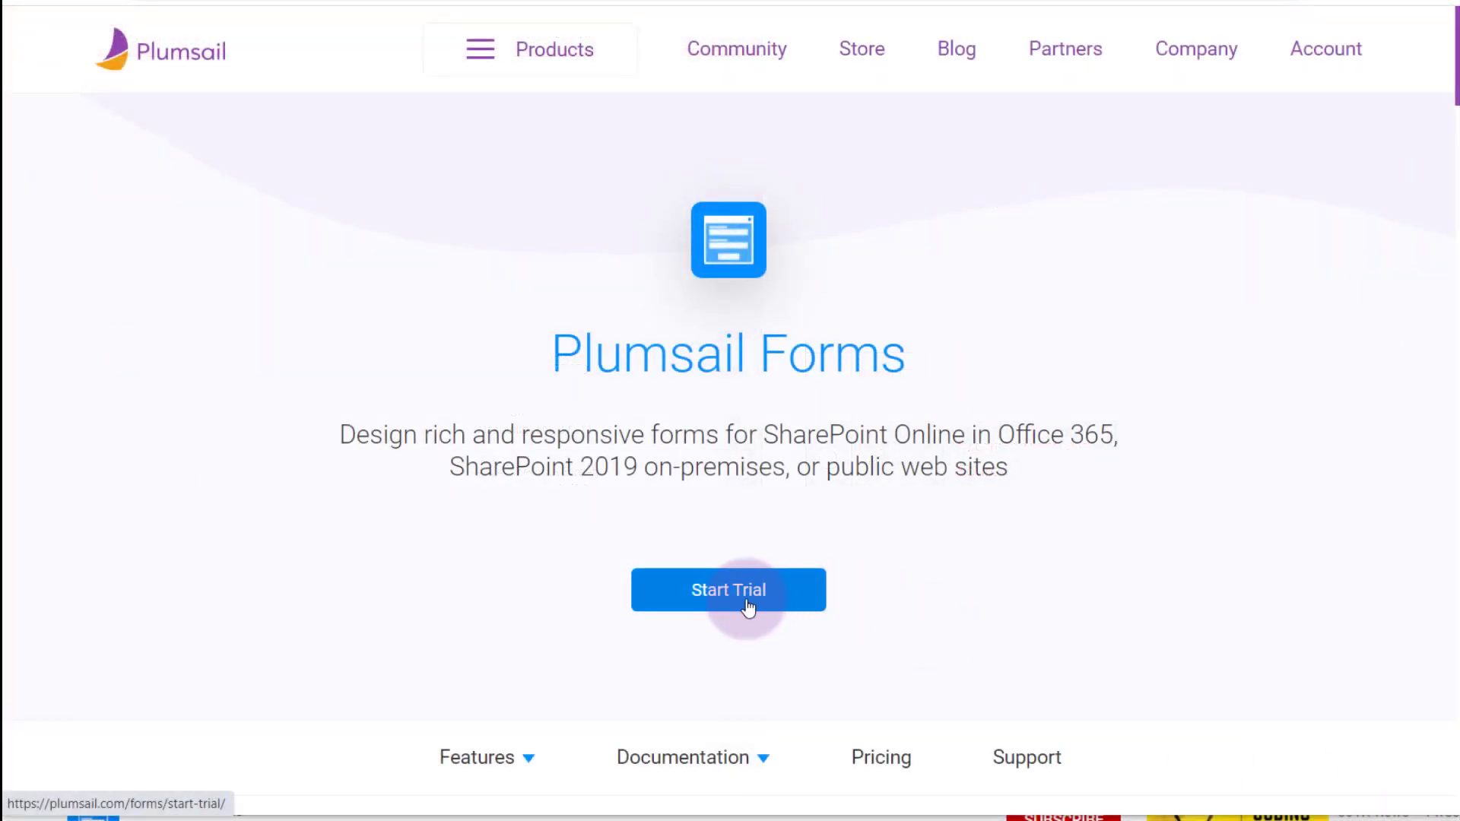
{"action": "left_click", "coordinate": [715, 590]}
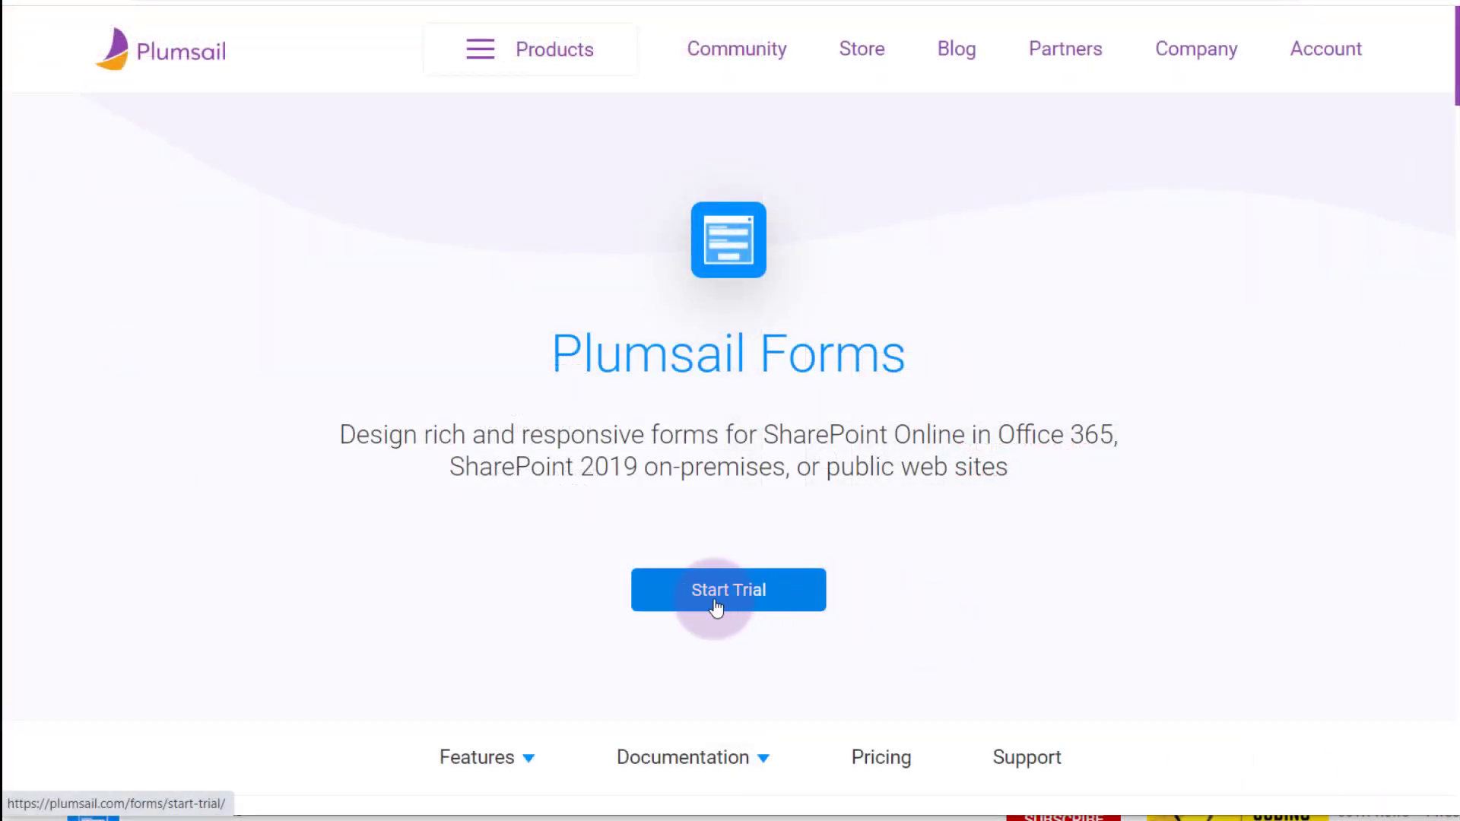